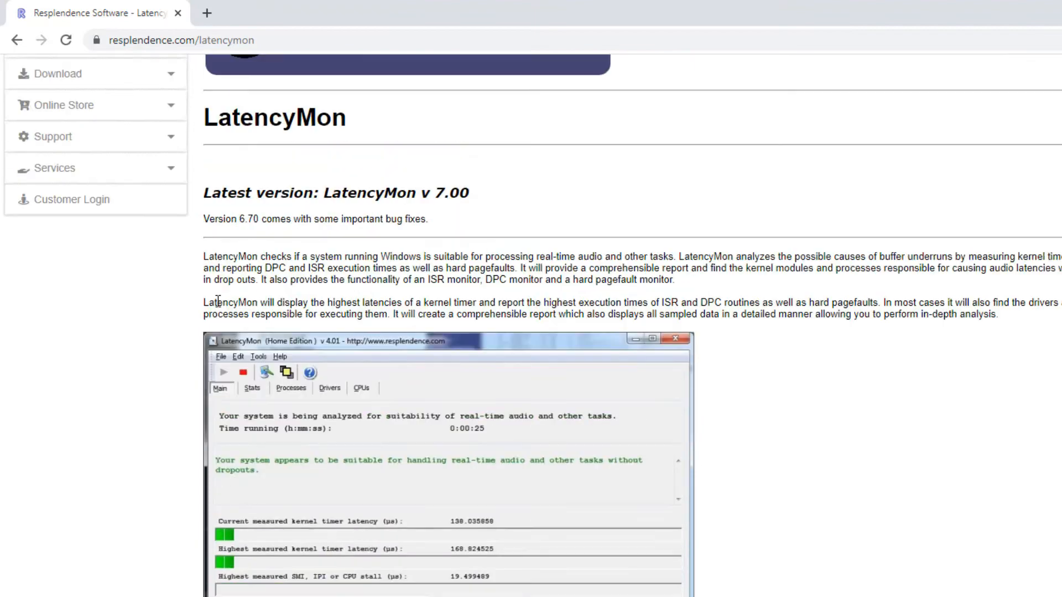
Download the LatencyMon 7.00 installer from the Resplendence free downloads page
click(96, 305)
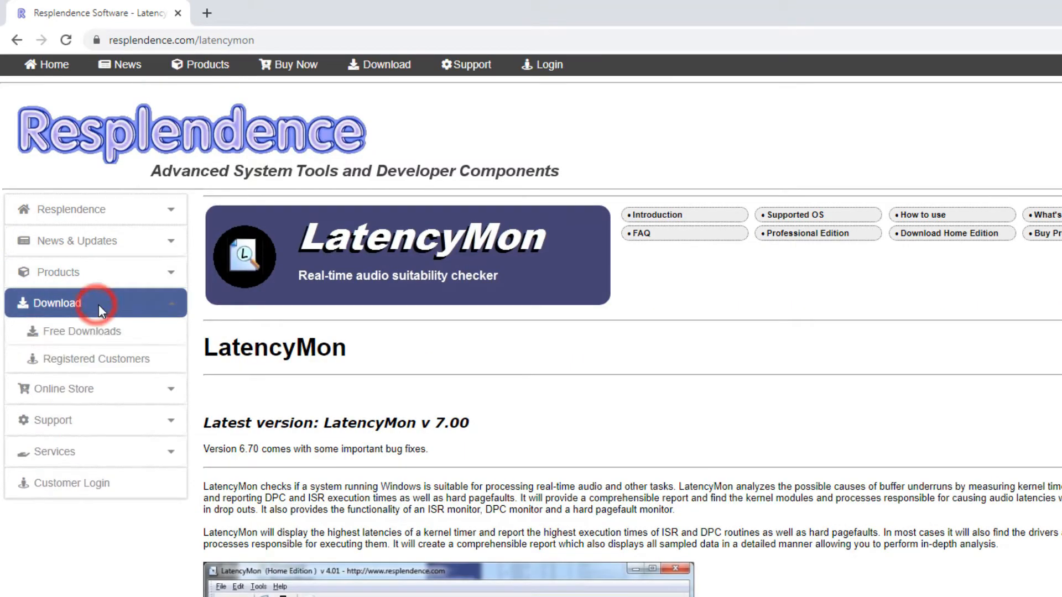
click(80, 332)
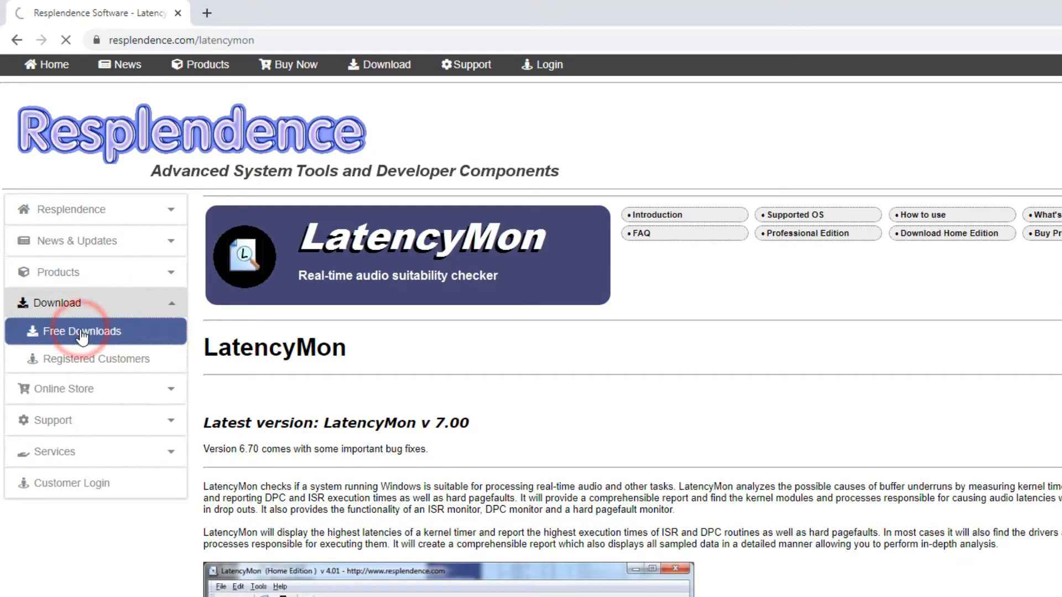
scroll(362, 365, down, 7)
scroll(365, 377, down, 9)
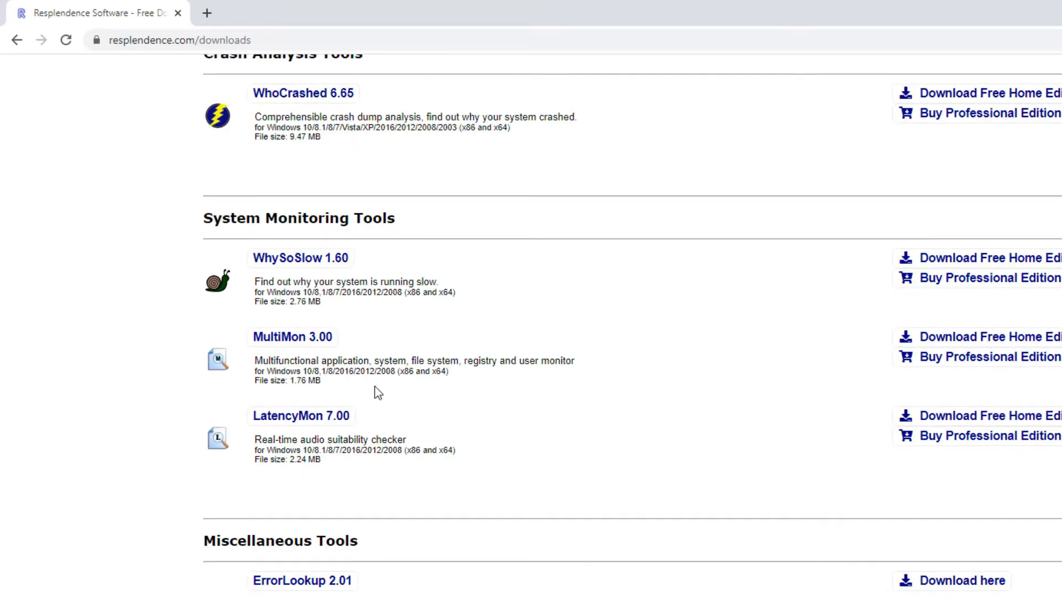
click(296, 418)
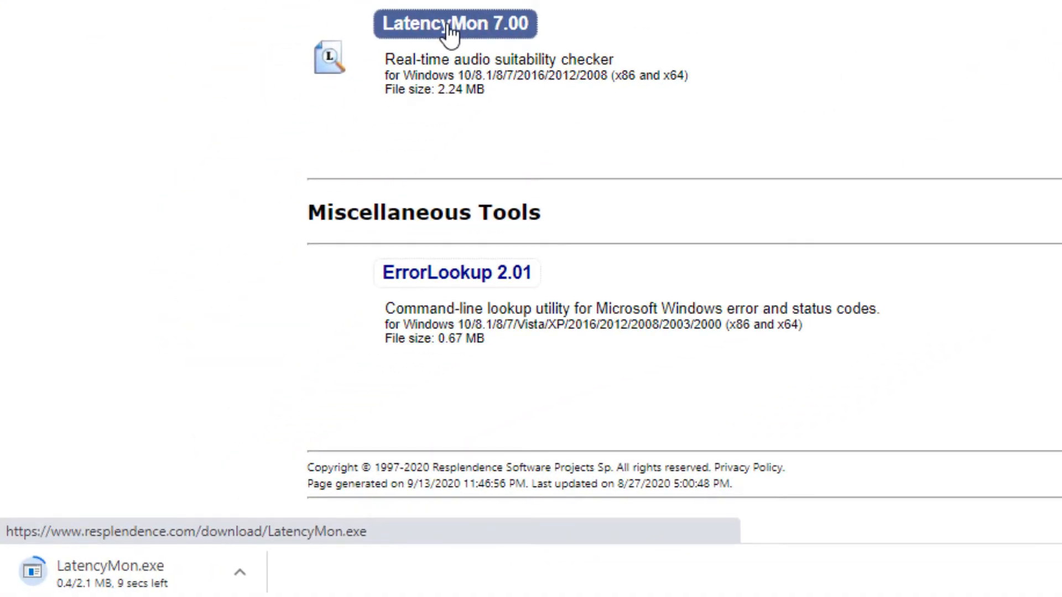
scroll(445, 32, down, 2)
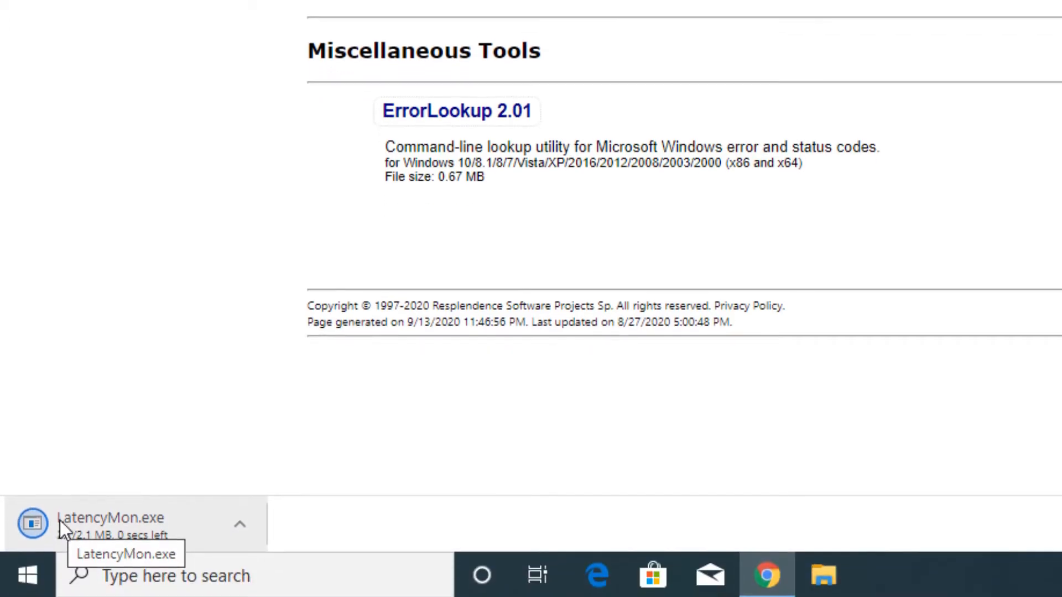
Launch the LatencyMon installer from its download folder and minimize the folder window
click(238, 523)
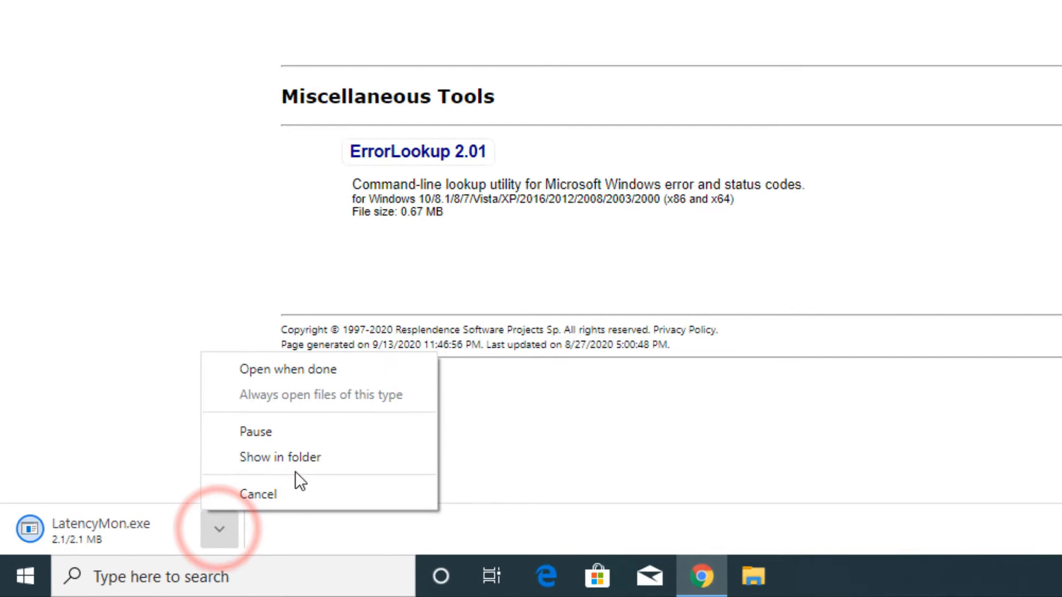
click(285, 459)
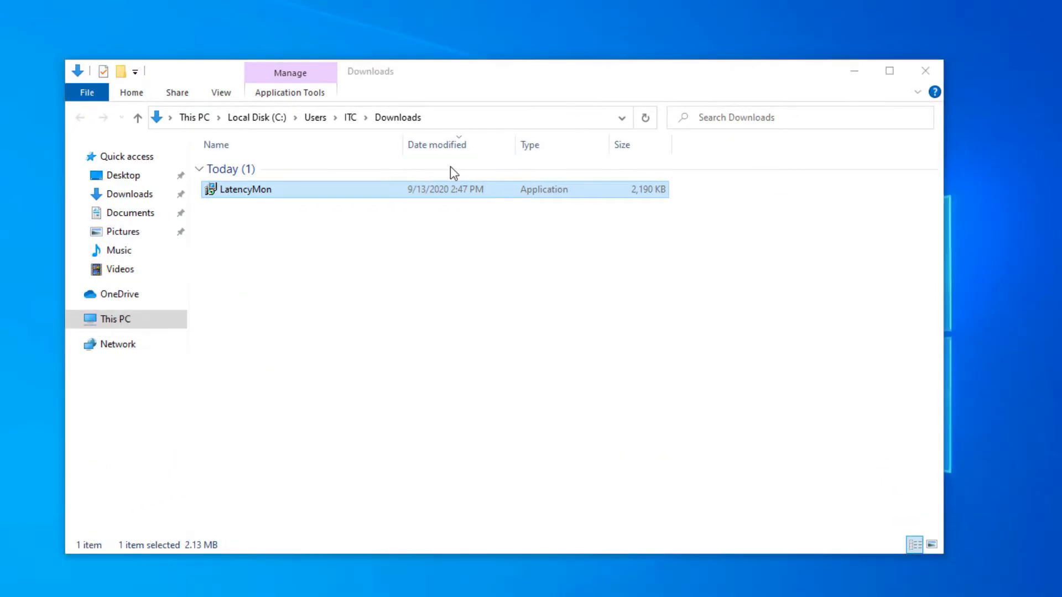
drag(441, 72, 684, 69)
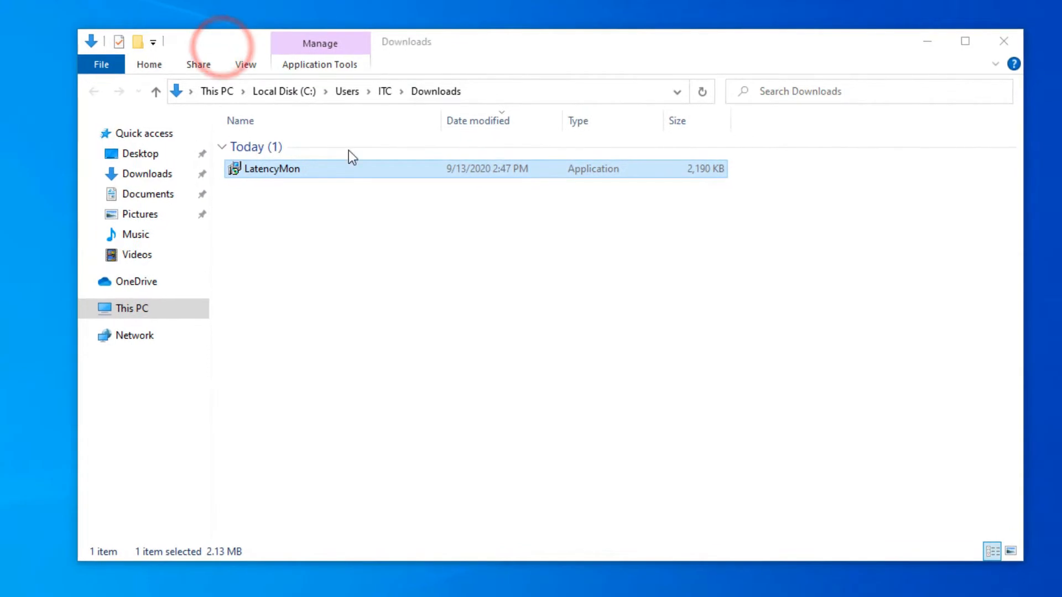
right_click(268, 167)
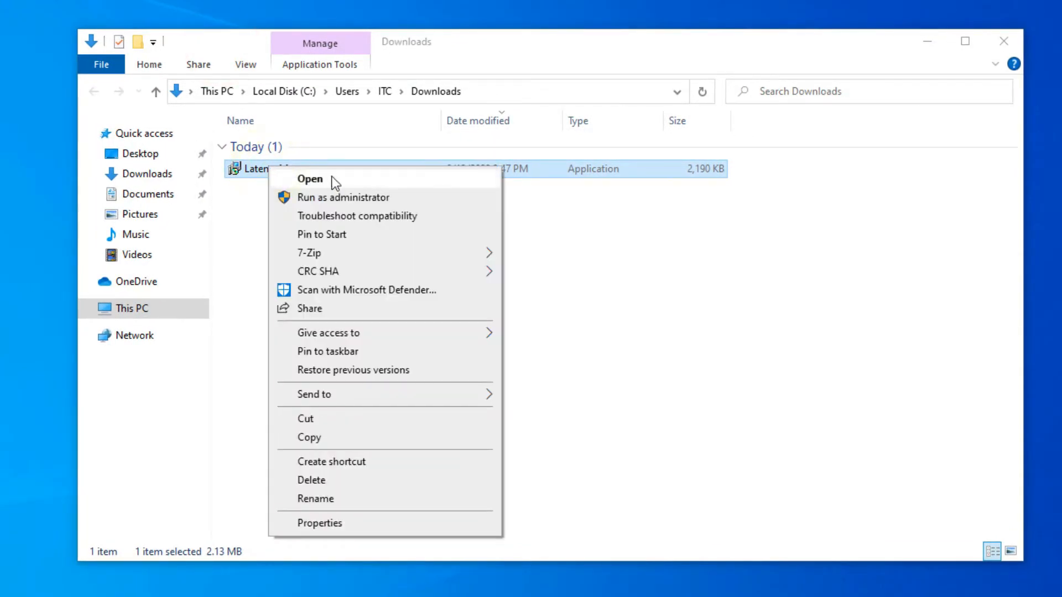
click(313, 180)
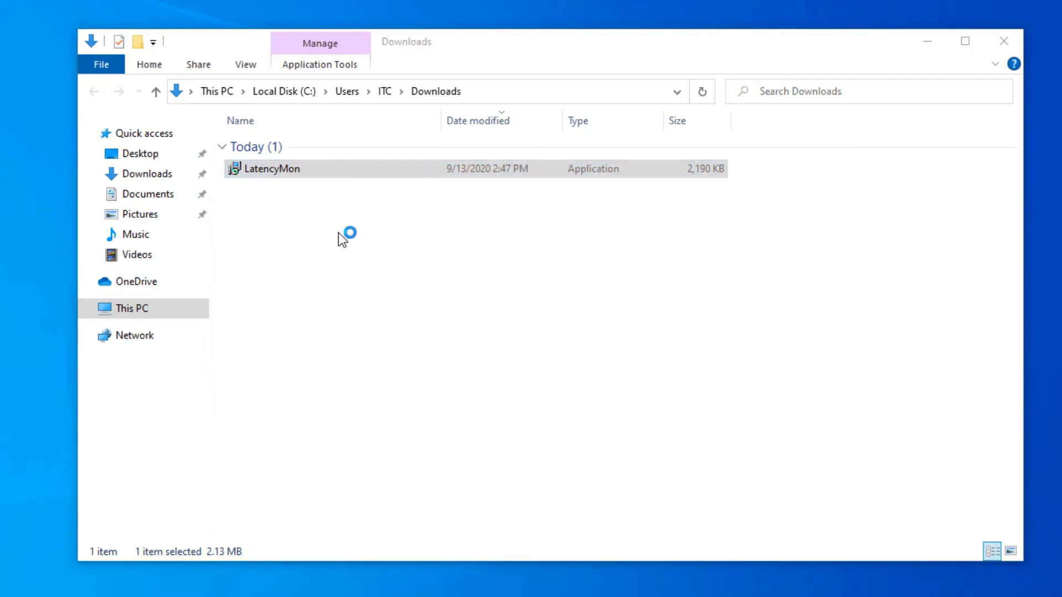
click(927, 42)
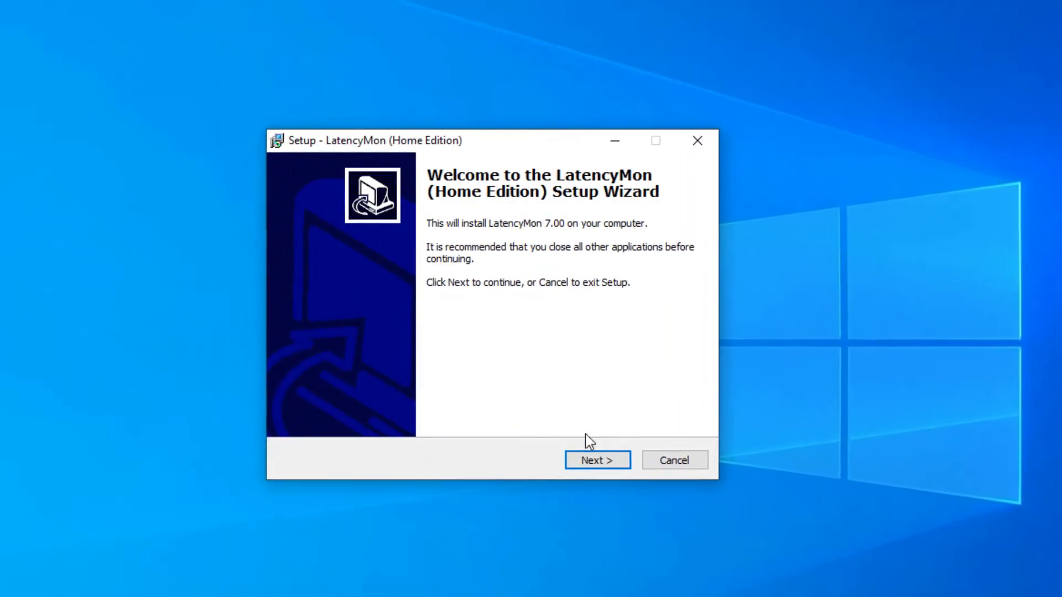
Install LatencyMon with the license agreement accepted, default folders and a desktop shortcut, and launch it on completion
click(602, 460)
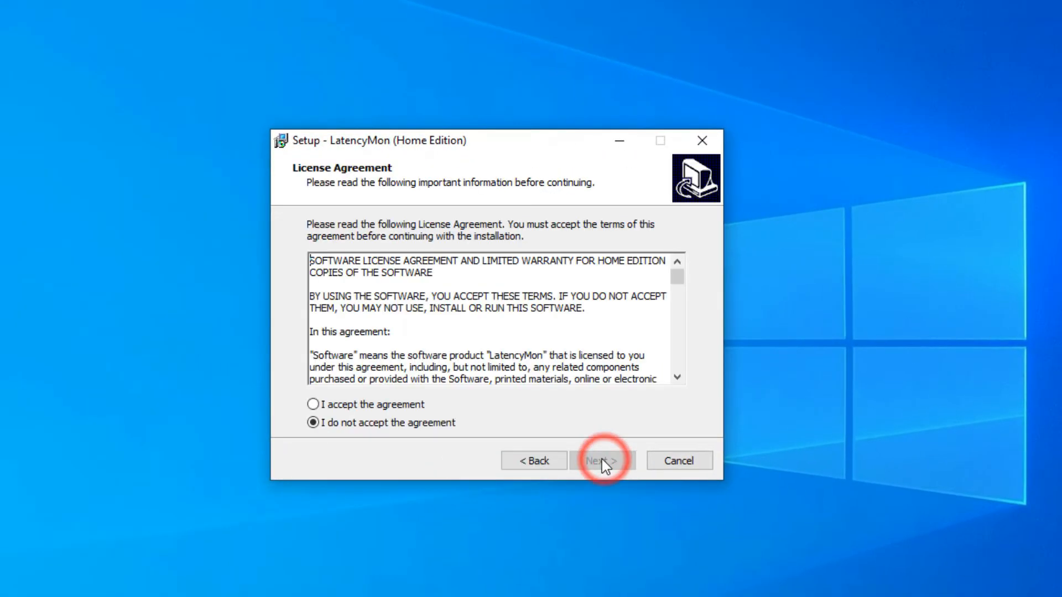
click(398, 405)
click(597, 462)
click(596, 462)
click(595, 462)
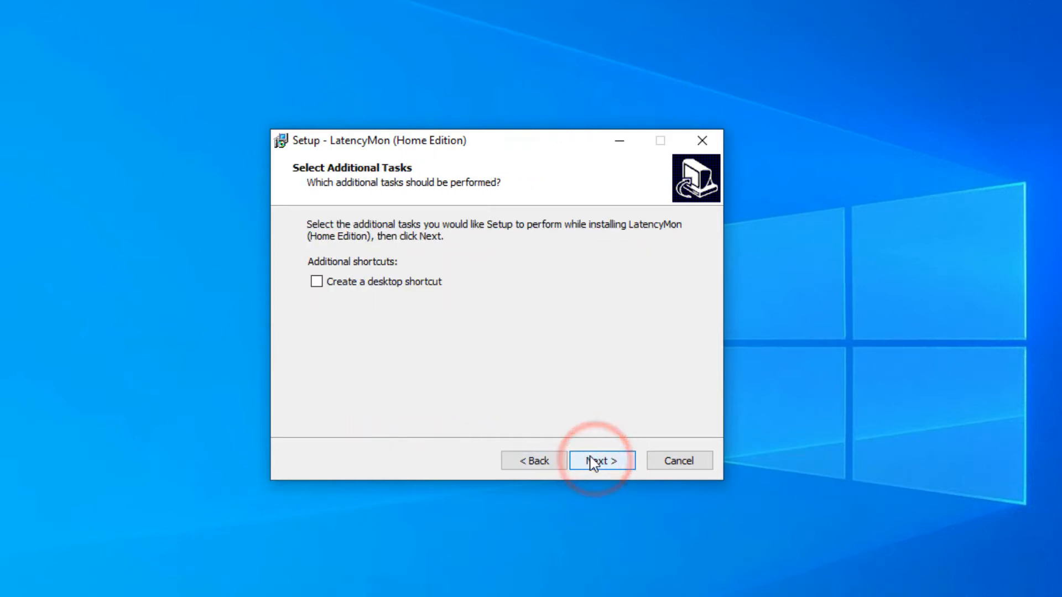
click(398, 283)
click(599, 465)
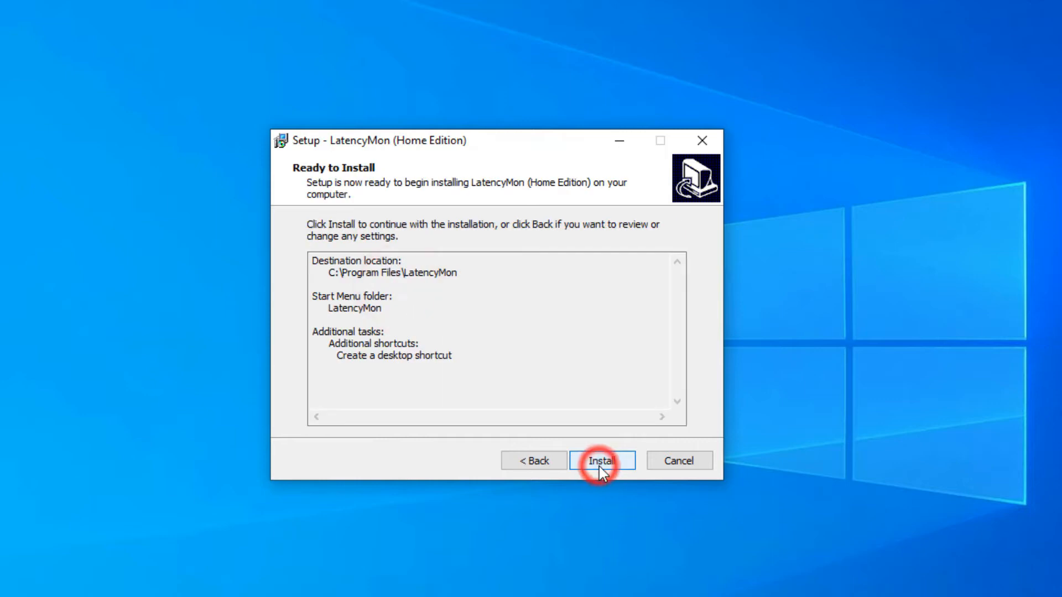
click(599, 463)
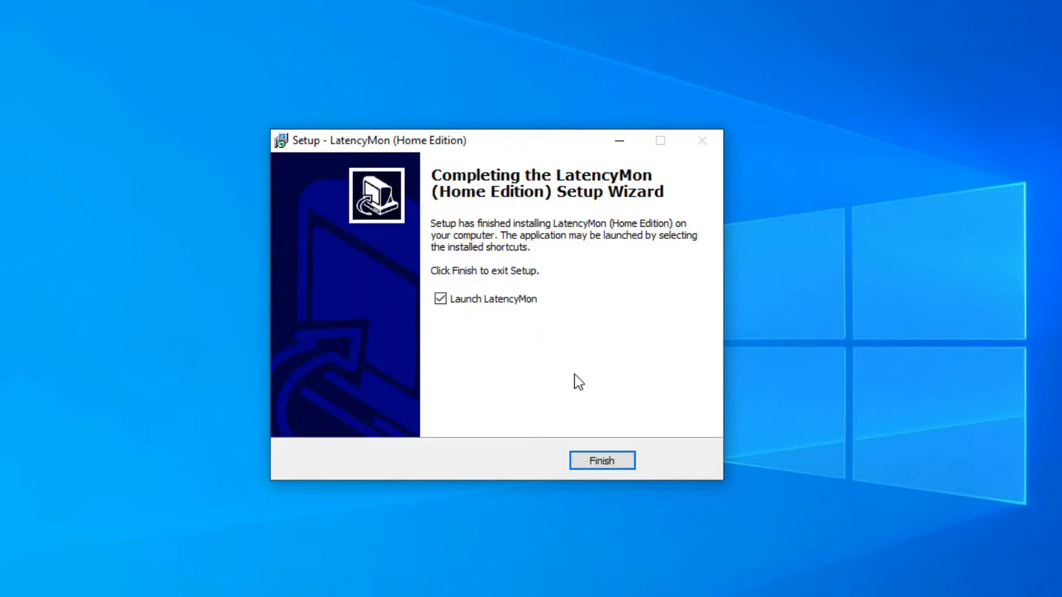
click(601, 463)
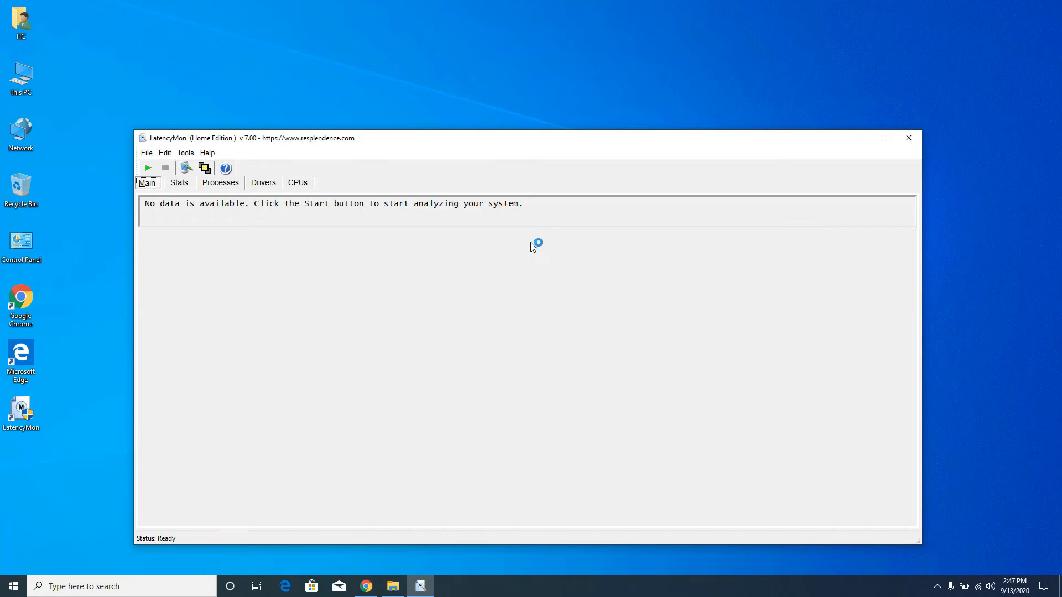
Move the LatencyMon window higher on the desktop and start analyzing the system
drag(580, 141, 581, 89)
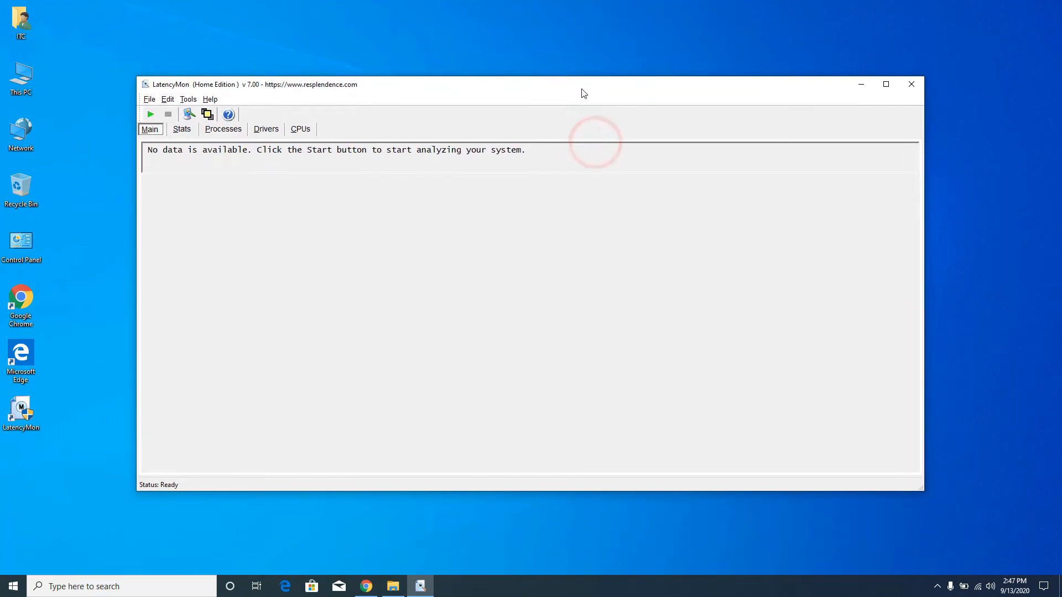
right_click(468, 61)
click(487, 96)
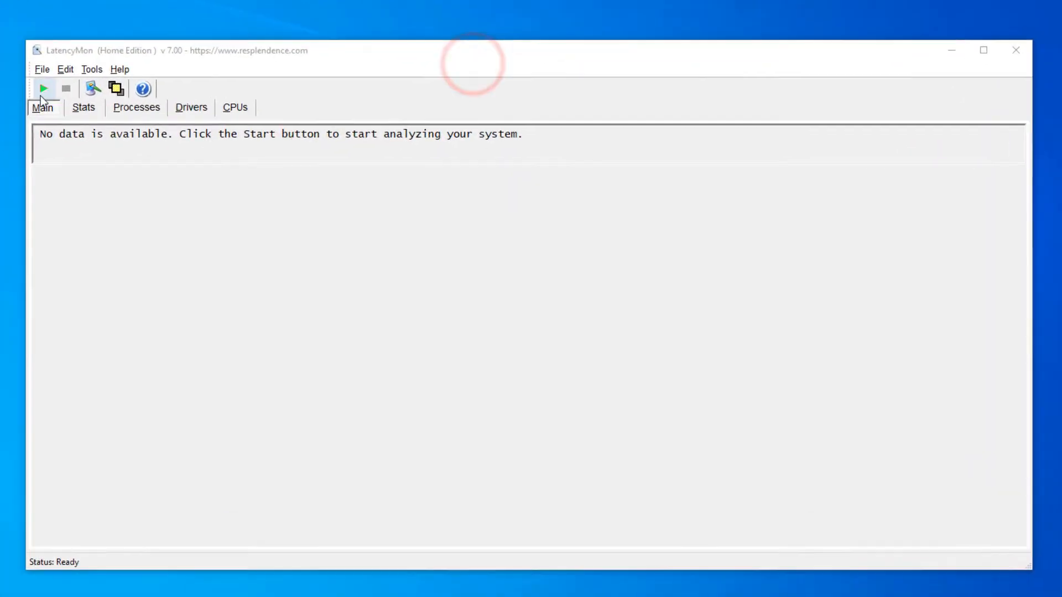
click(43, 90)
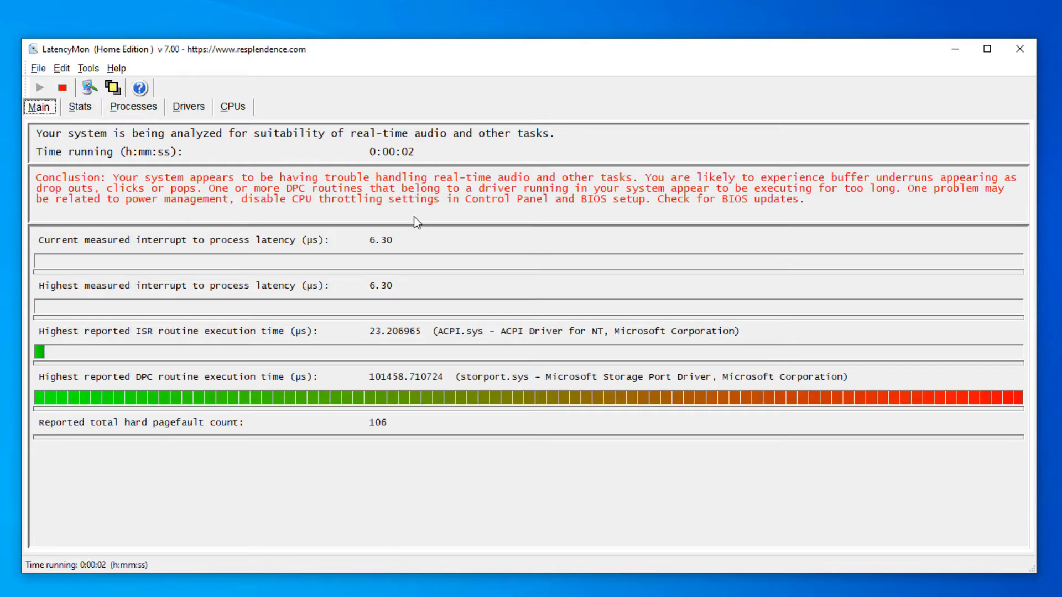
Review the analysis conclusion, then widen the drivers list's Description column and examine the highlighted iaStorAVC.sys and storport.sys drivers
click(113, 177)
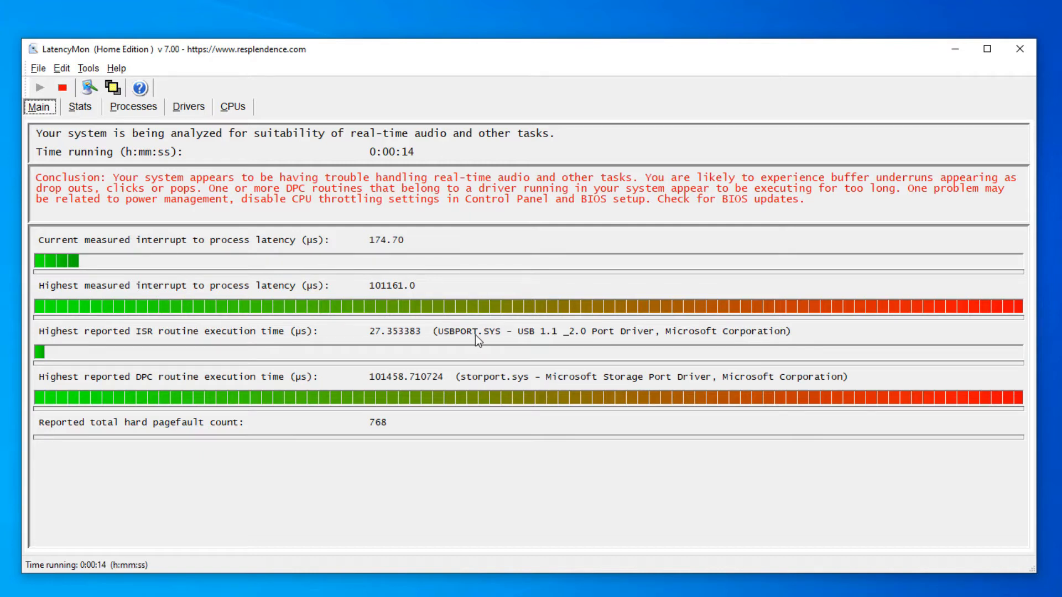
click(193, 110)
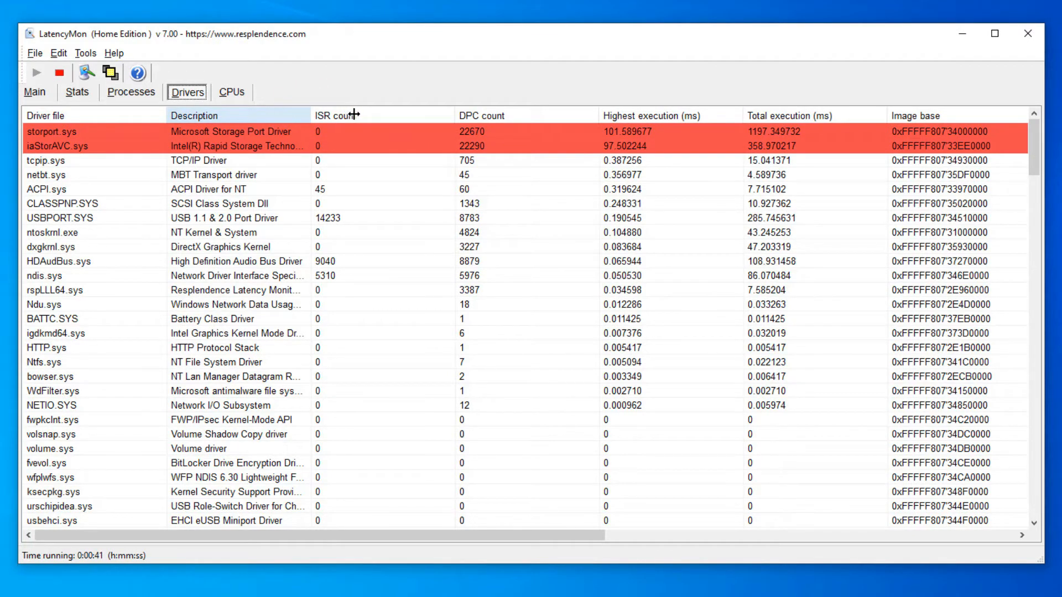
drag(354, 114, 357, 114)
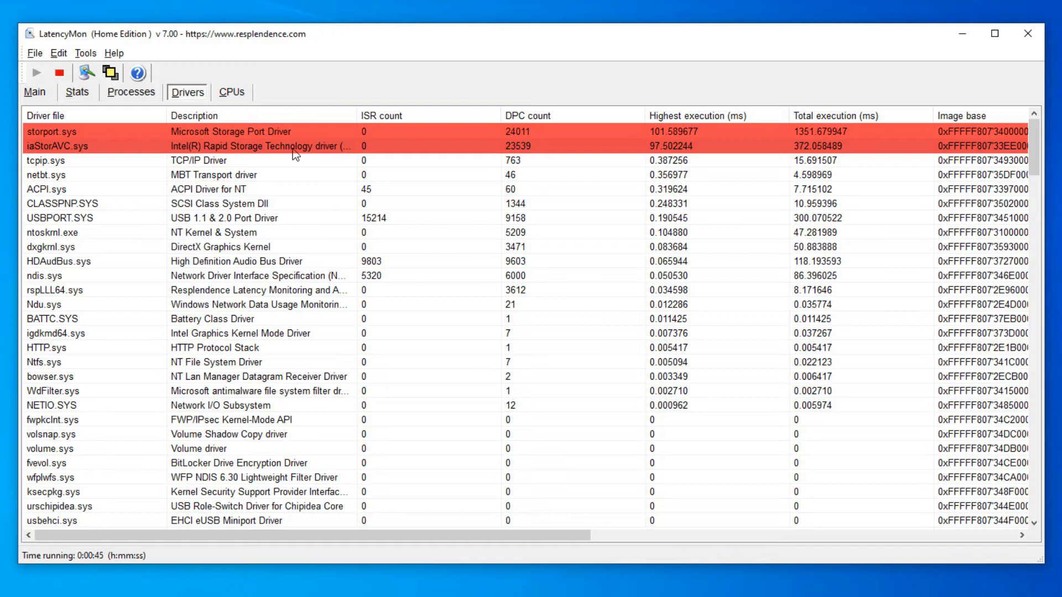
click(219, 145)
click(231, 132)
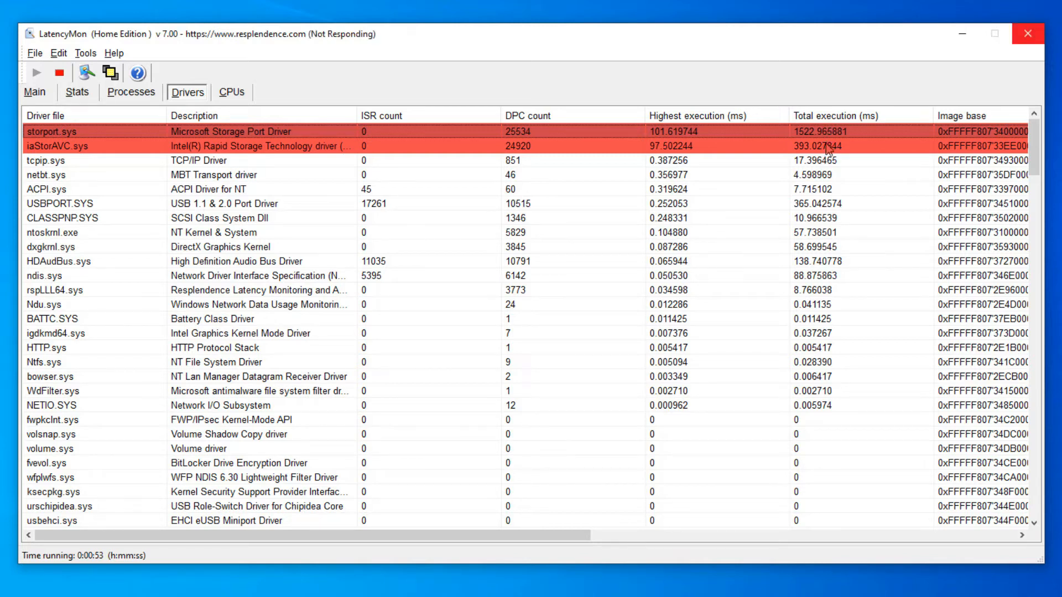
Stop the latency analysis and close LatencyMon
click(59, 75)
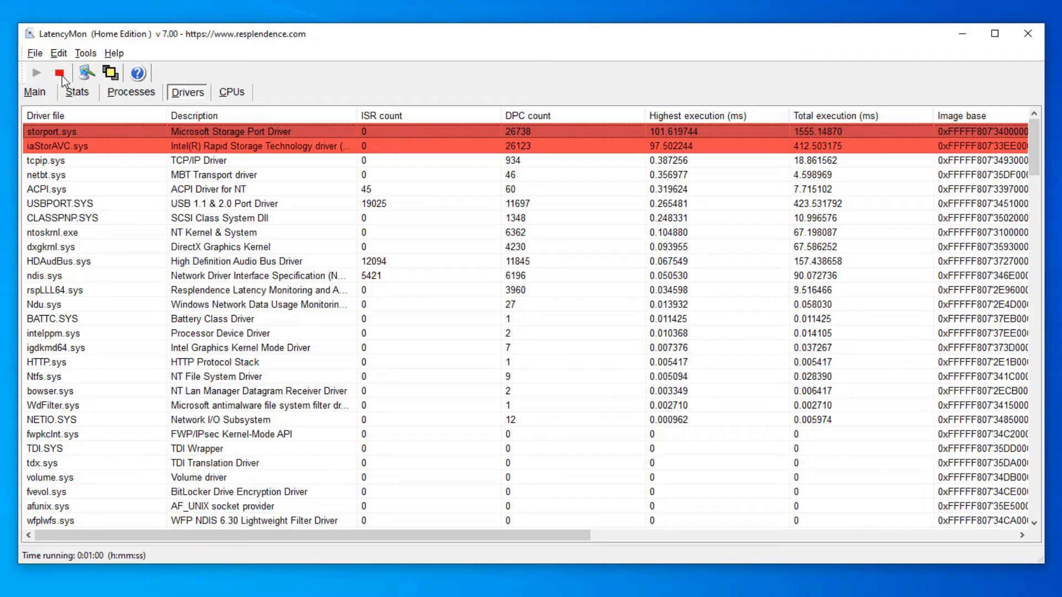
click(59, 74)
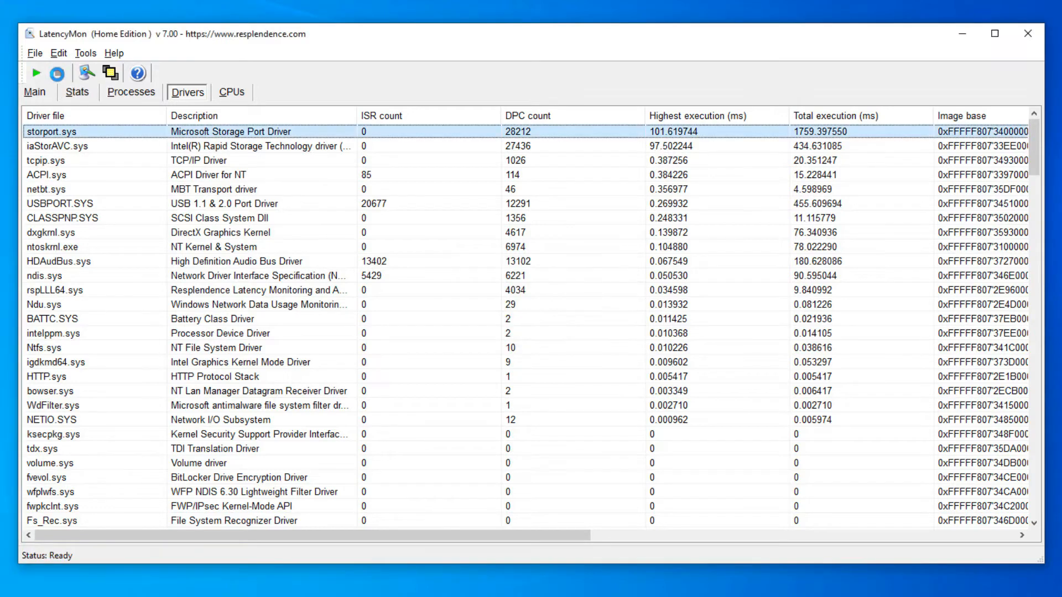
click(1027, 34)
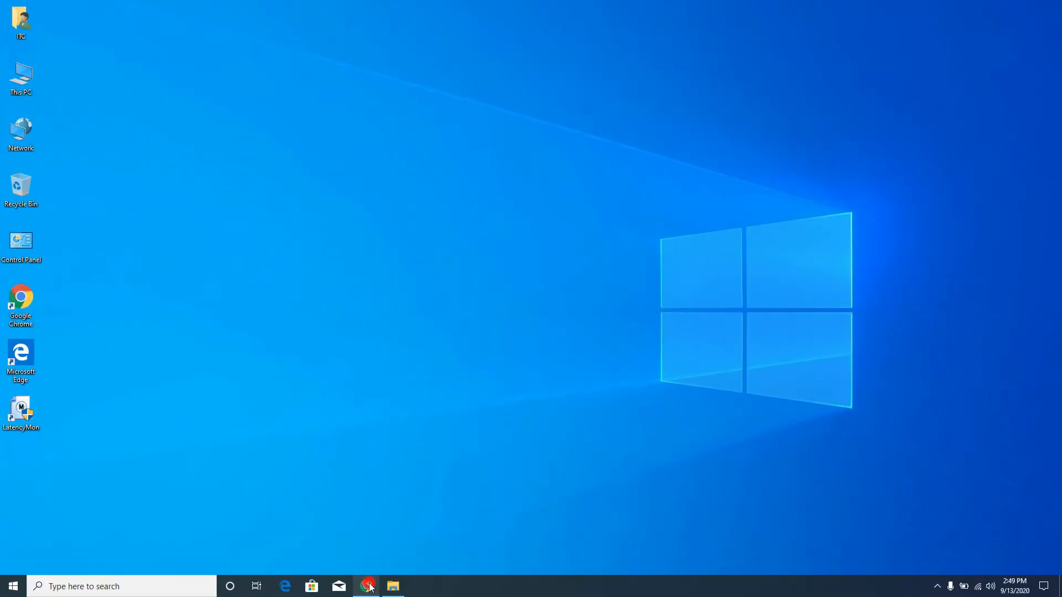
Switch to Chrome, go back to the Google results and search for "dell e6400 drivers" instead of "latencymon"
click(366, 586)
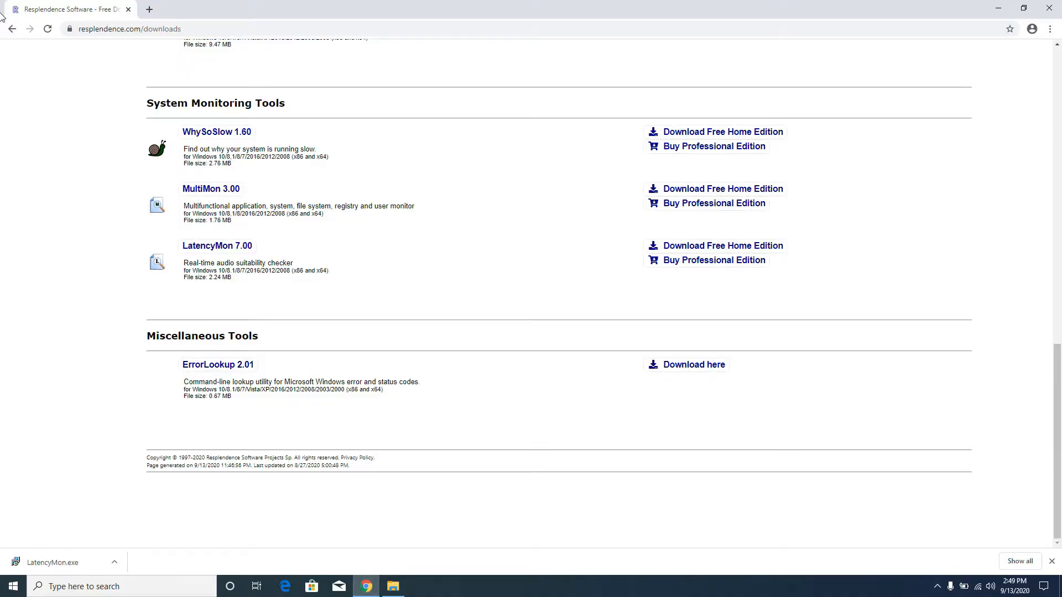
click(157, 30)
click(12, 29)
click(131, 28)
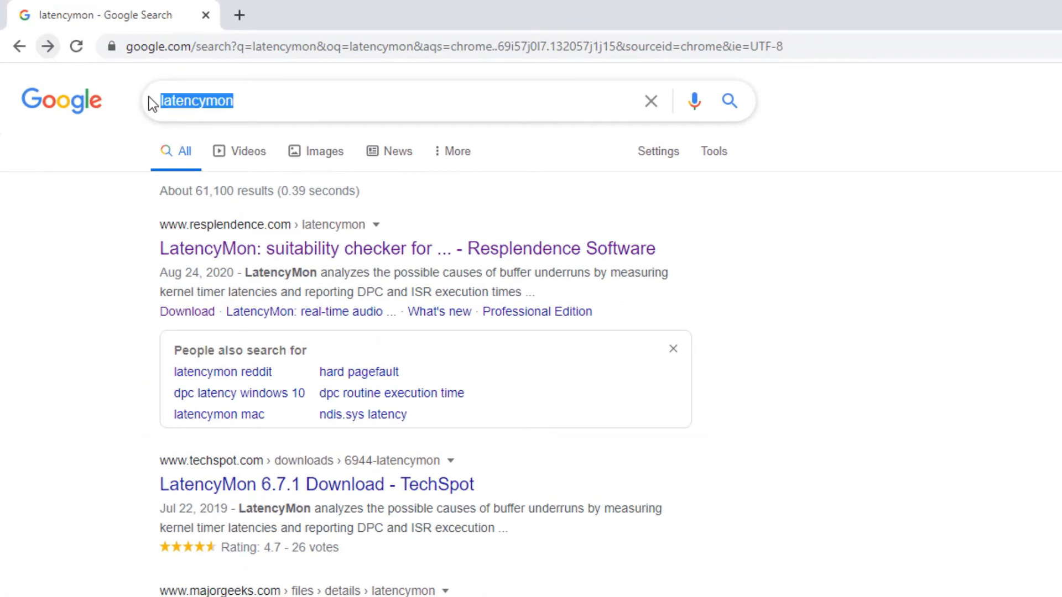
text(de)
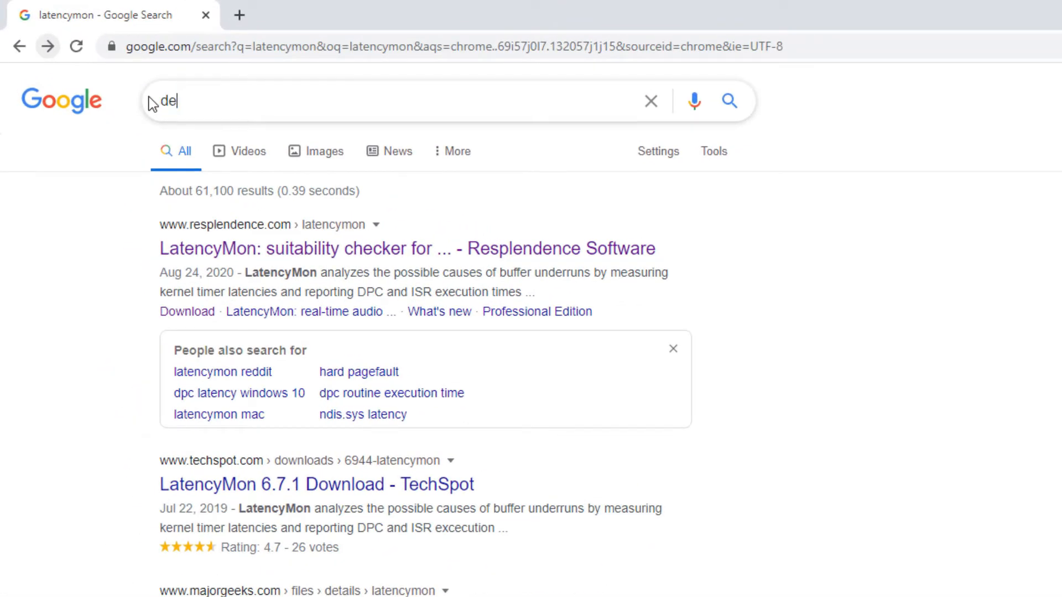
text(ll e6400)
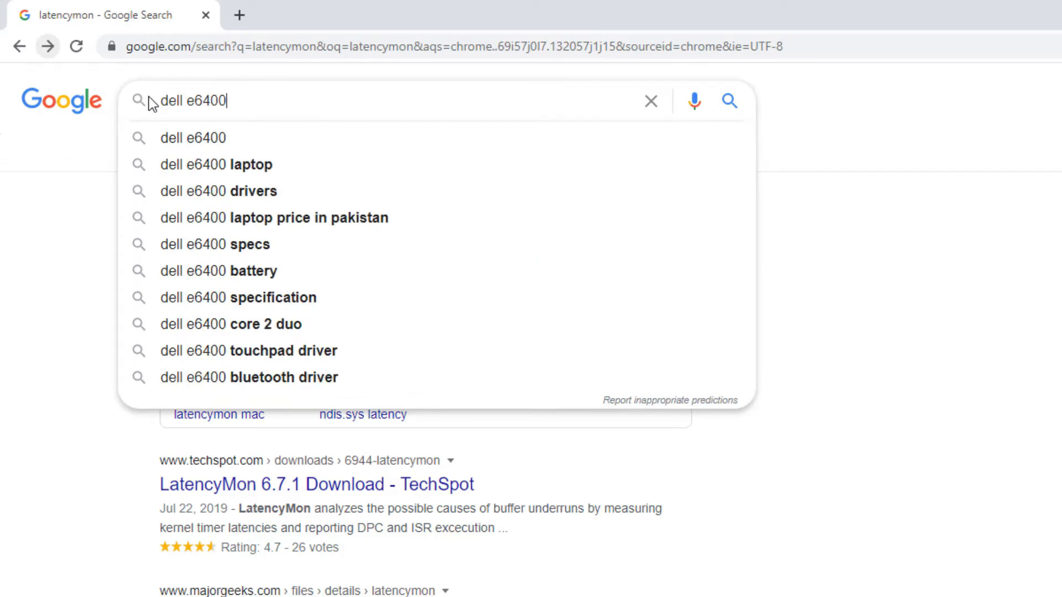
key(Down)
key(Down)
key(Down)
key(Return)
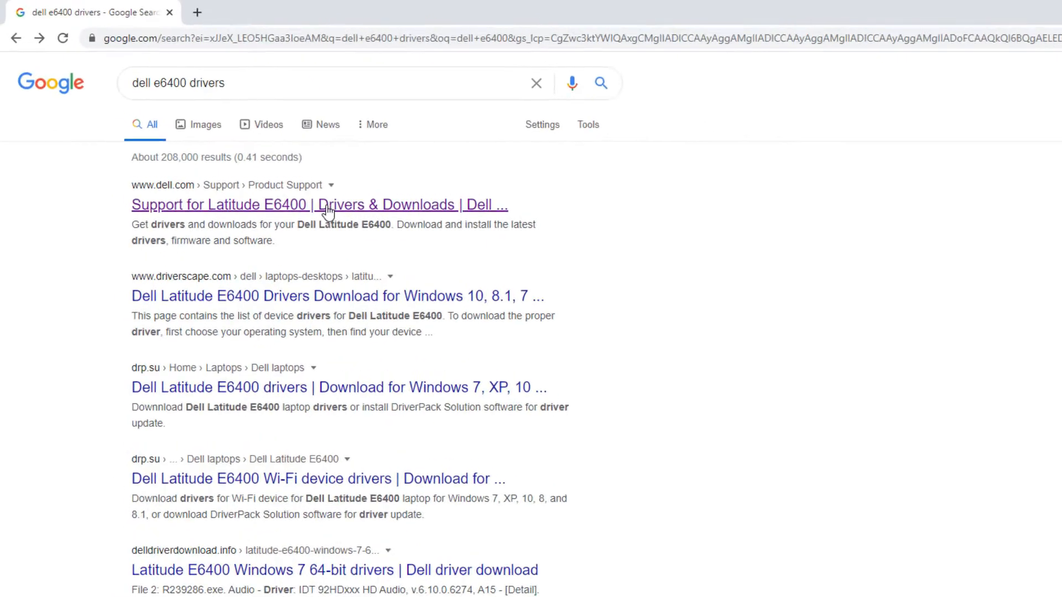
Open the Dell support result for the Latitude E6400 and filter its drivers by the Windows 7, 64-bit operating system
click(328, 209)
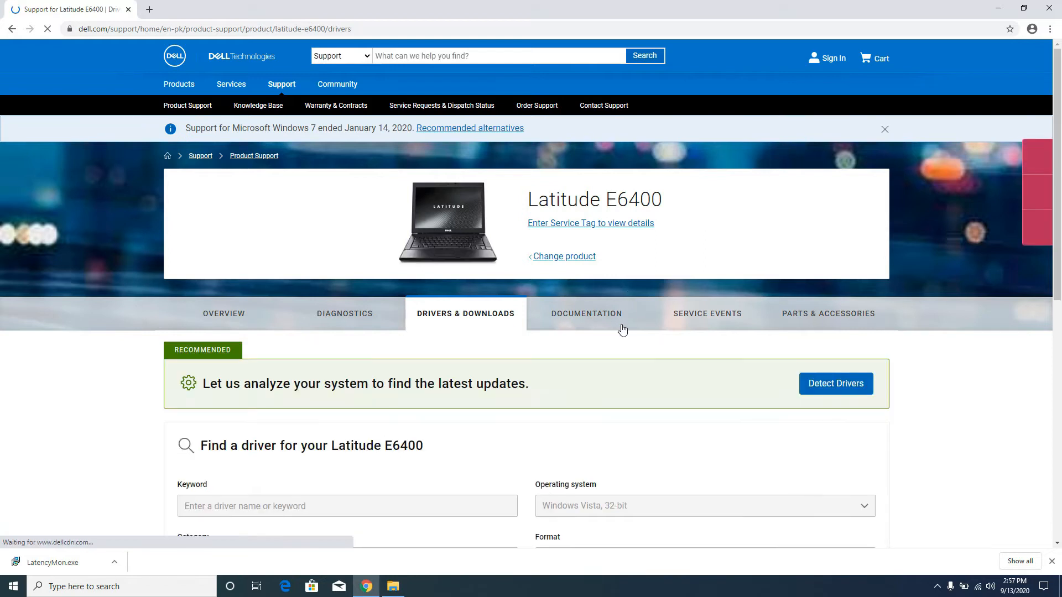
scroll(621, 330, down, 3)
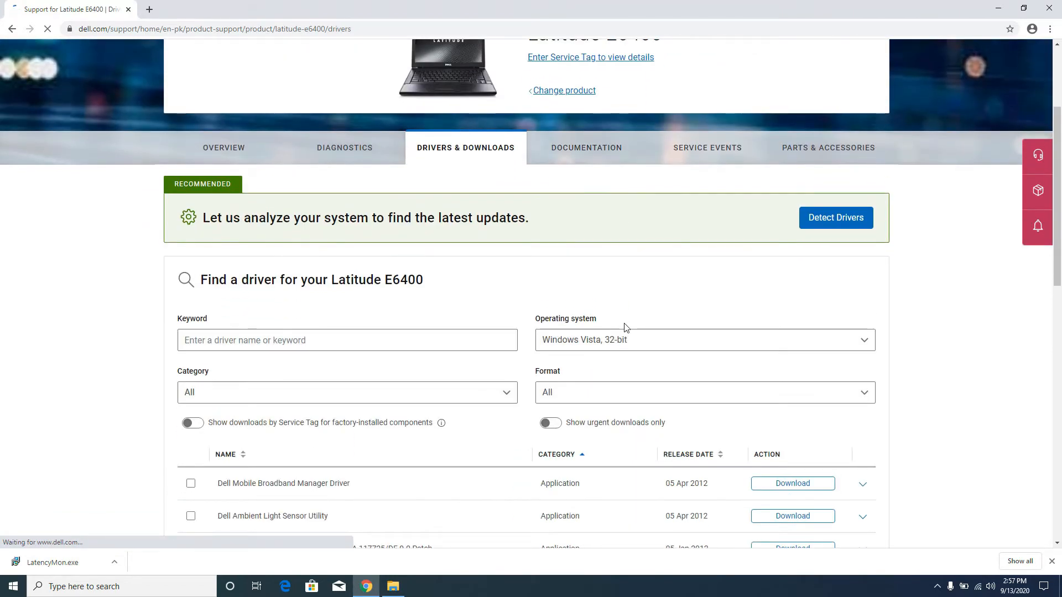
scroll(622, 329, down, 1)
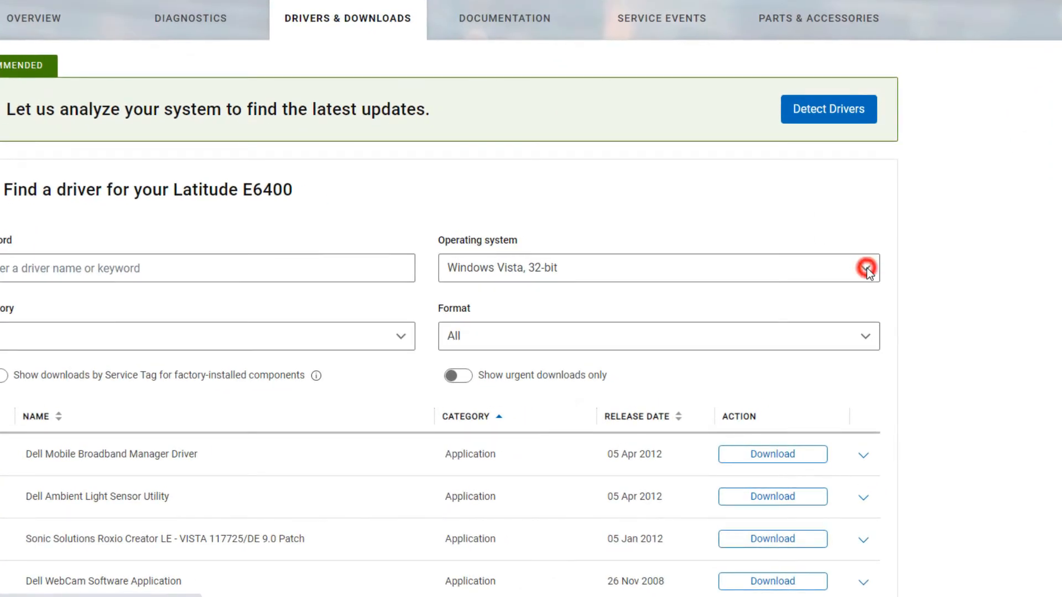
click(866, 269)
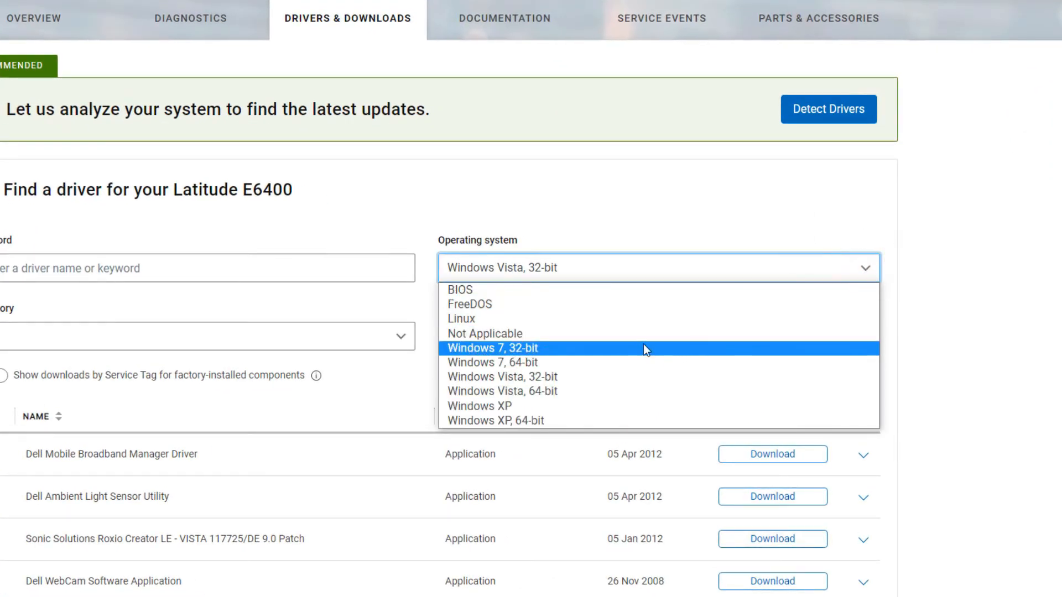
click(521, 364)
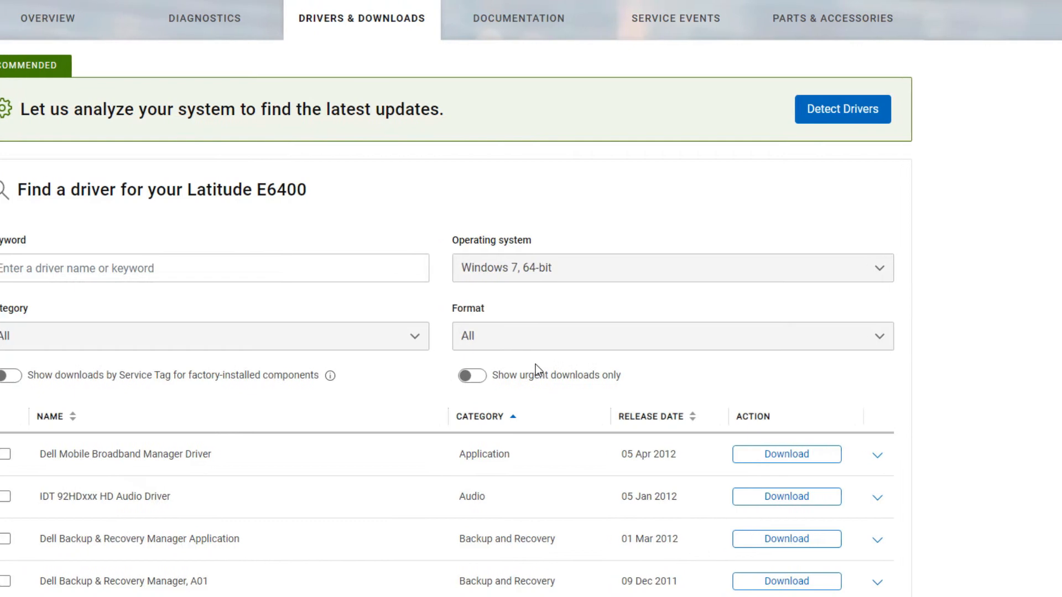
Show the complete driver list and find the Intel Rapid Storage Technology driver by searching the page for "intel rap"
scroll(535, 365, down, 6)
scroll(621, 372, down, 1)
scroll(620, 372, up, 1)
click(525, 564)
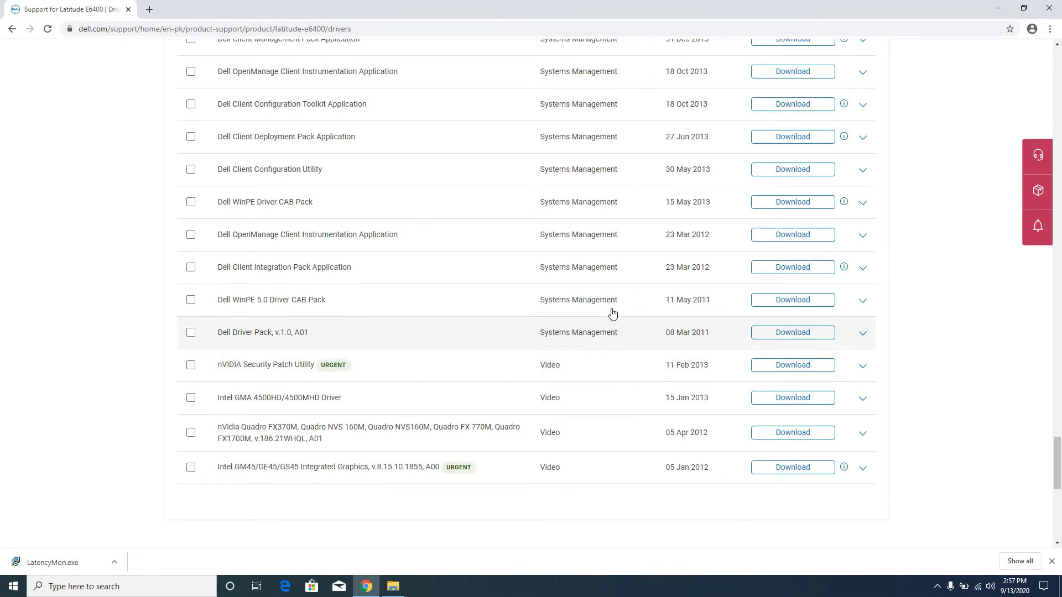
scroll(611, 326, up, 6)
scroll(612, 326, up, 4)
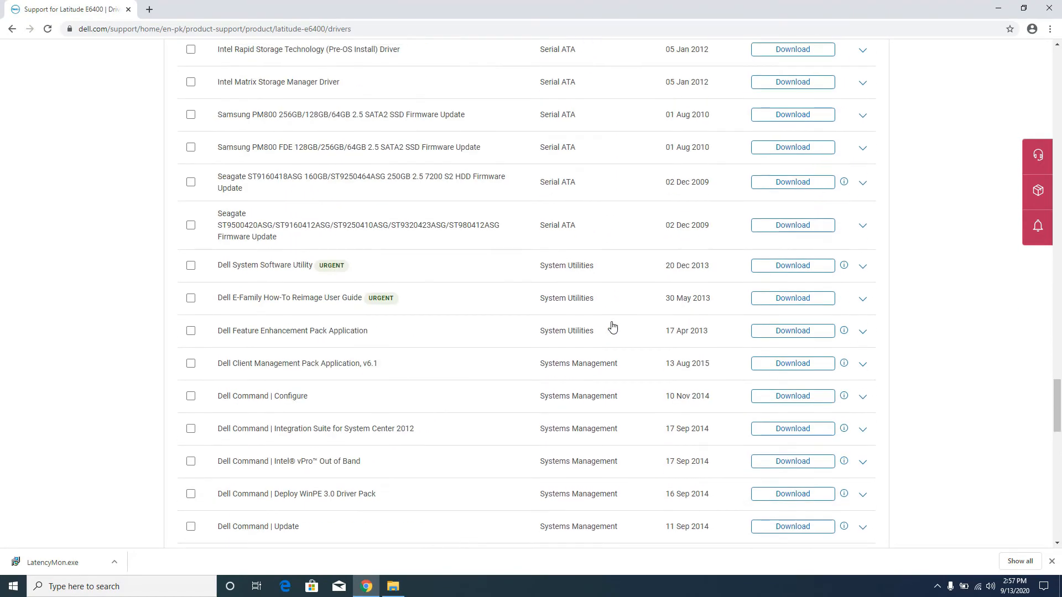
key(ctrl+f)
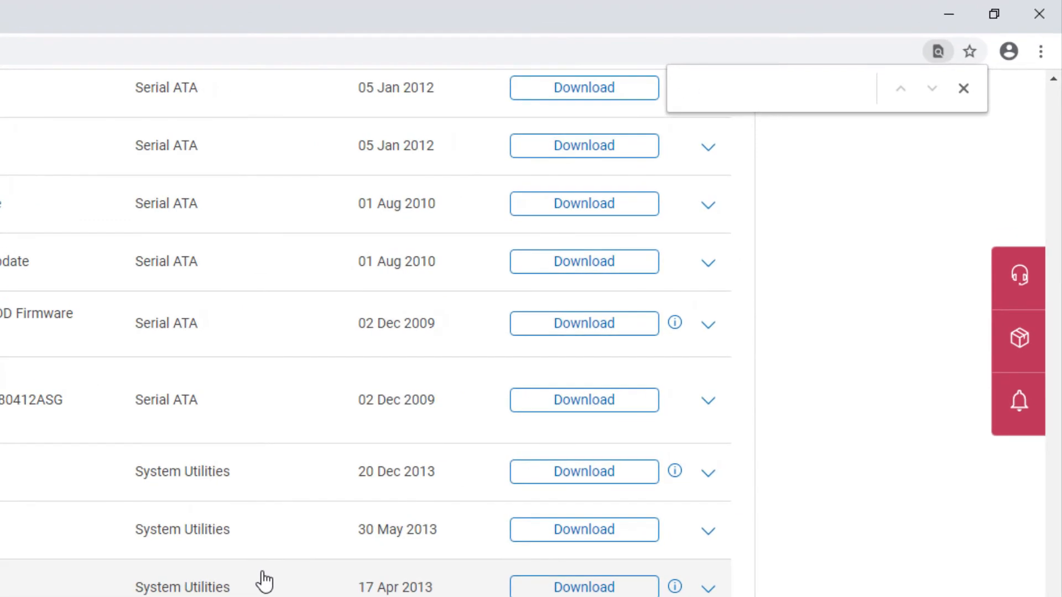
text(intel)
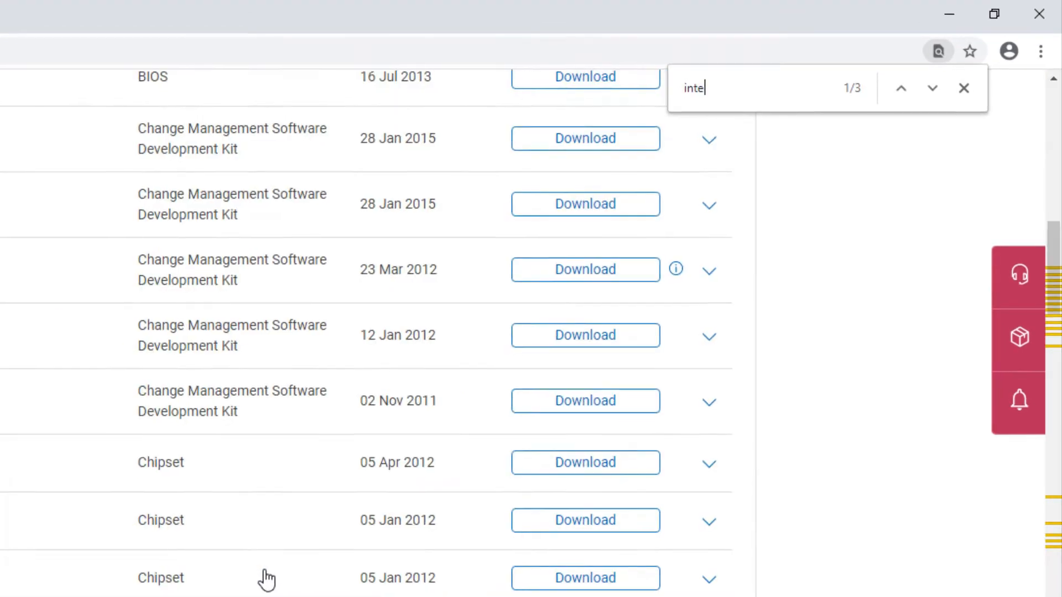
text( r)
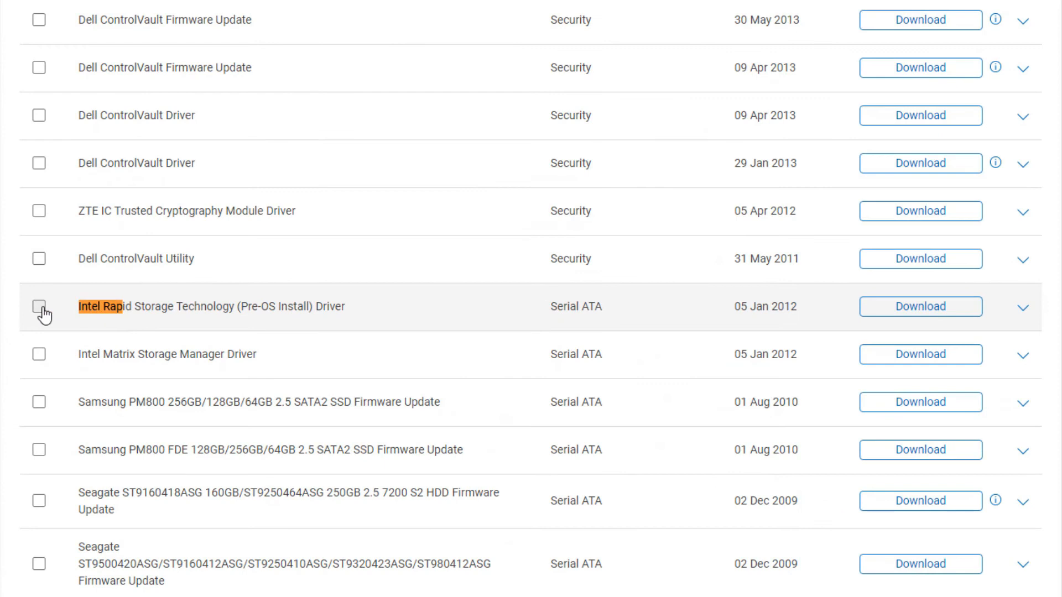
Select and download the Intel Rapid Storage Technology (Pre-OS Install) Driver, and show the downloaded file in its folder
click(40, 307)
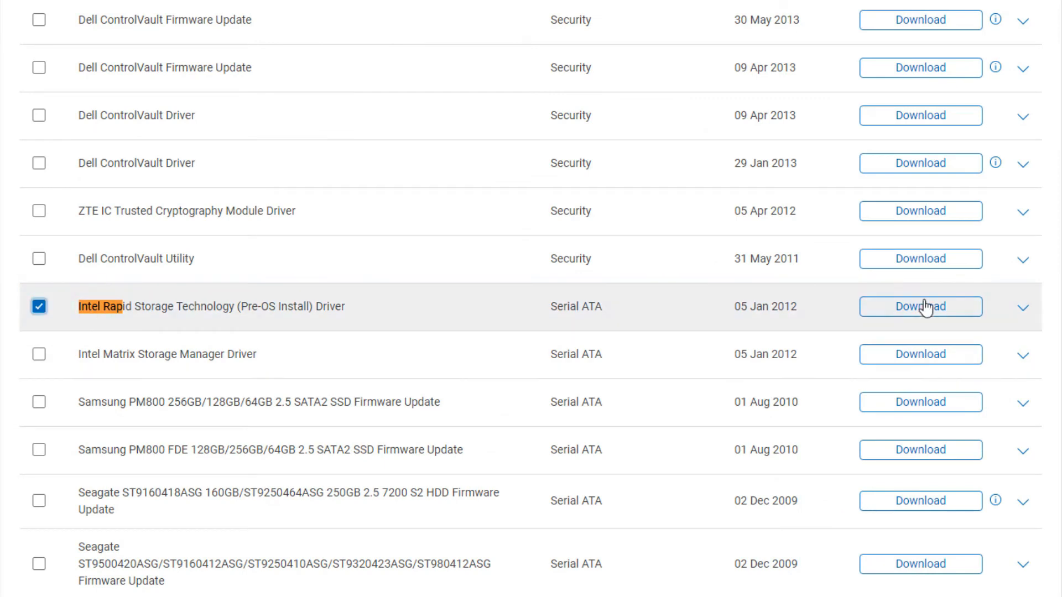
click(907, 310)
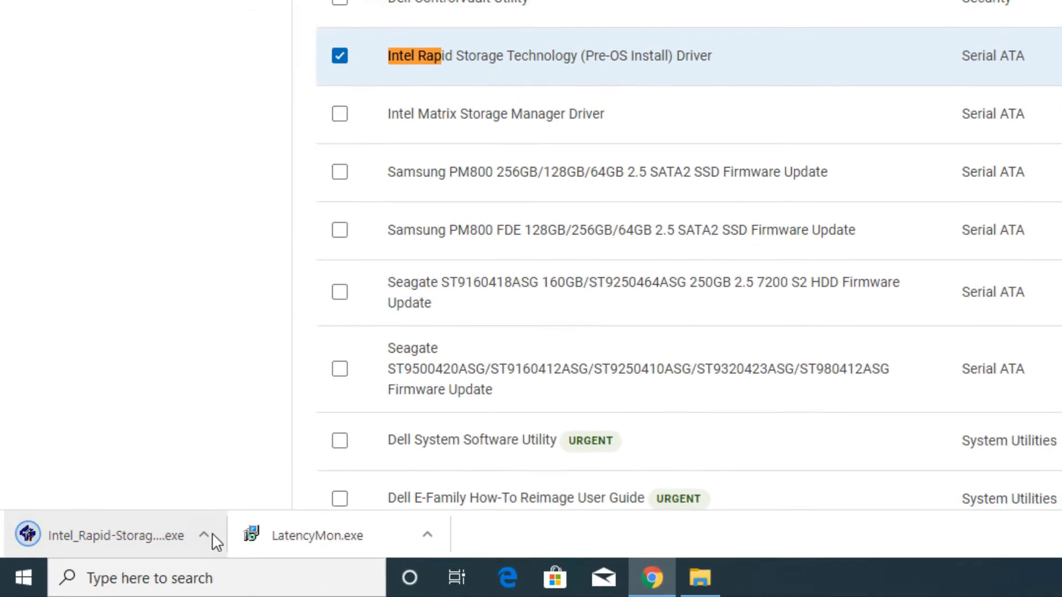
click(182, 543)
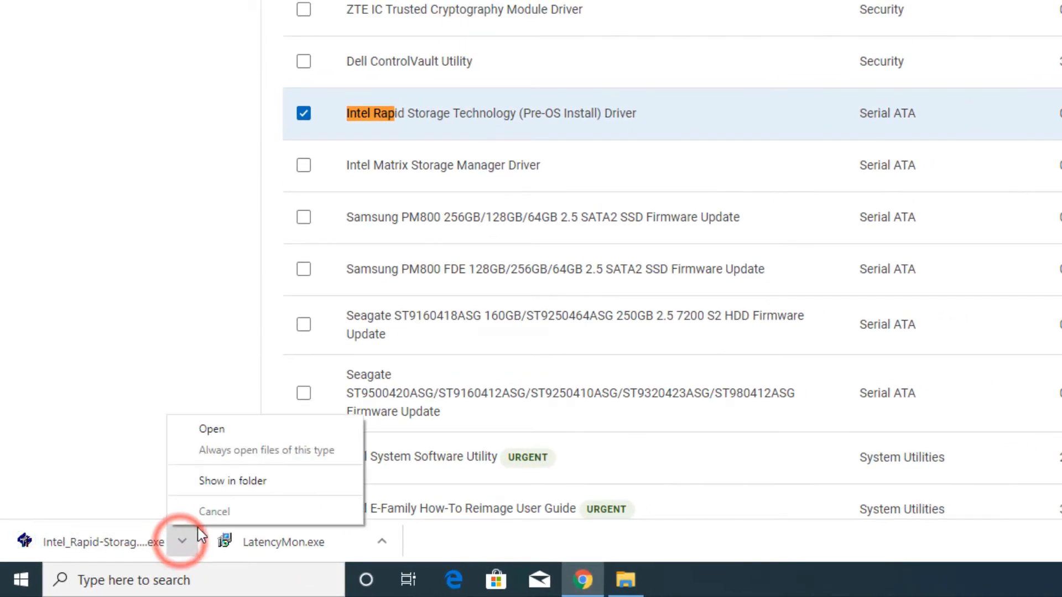
click(232, 482)
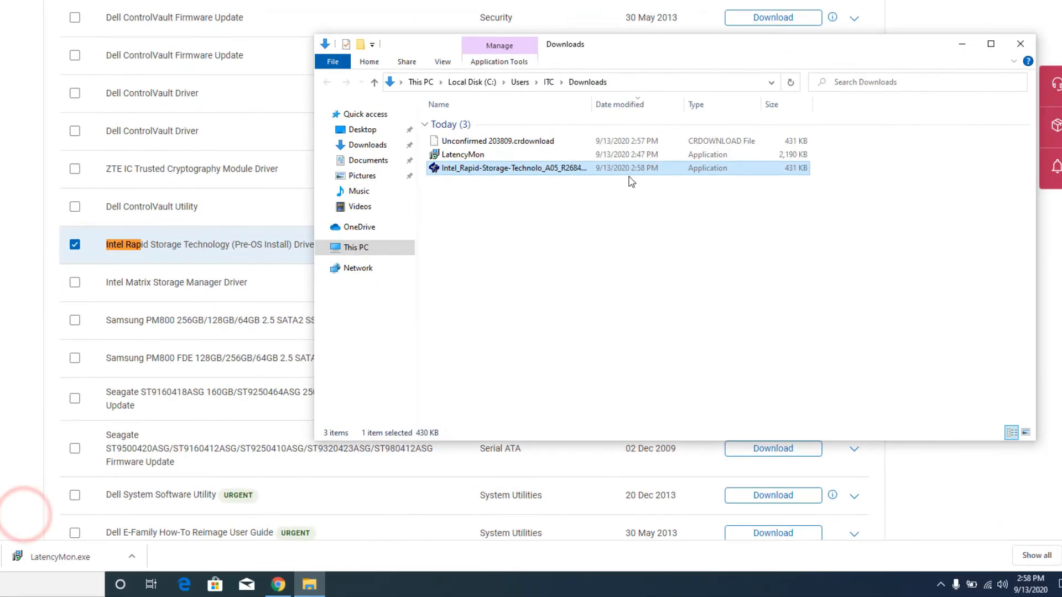
Minimize the browser, move the Intel_Rapid-Storage installer from Downloads onto the desktop, and close the refreshed folder
click(1008, 0)
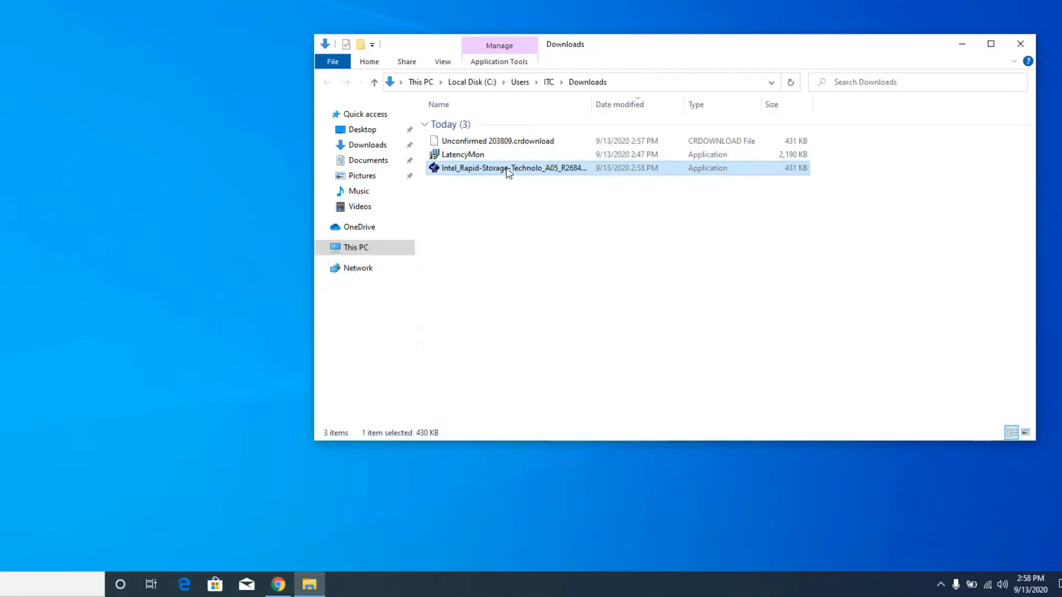
drag(479, 170, 256, 151)
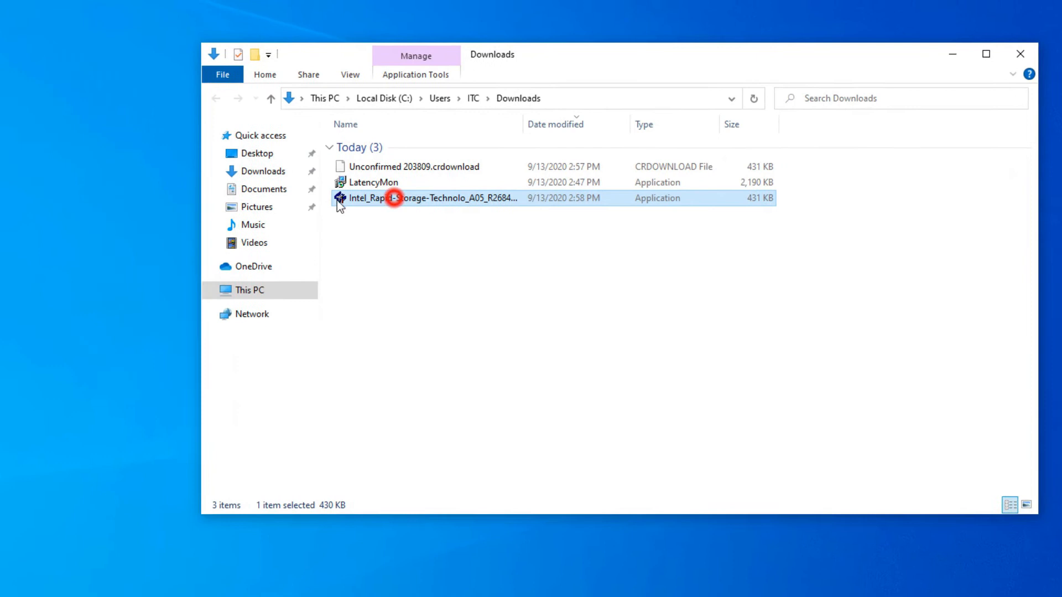
drag(210, 215, 223, 221)
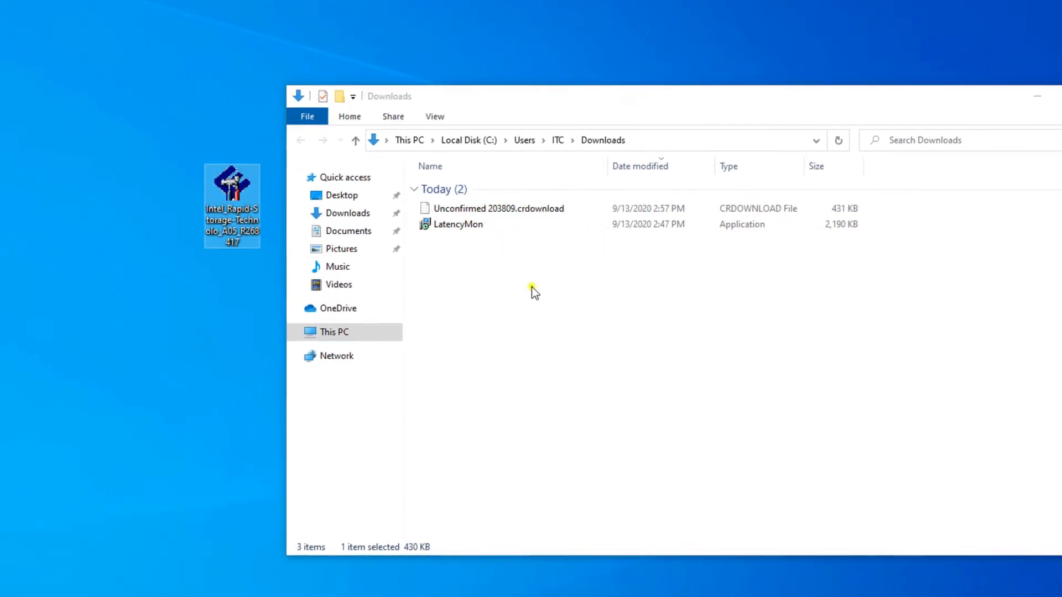
right_click(523, 280)
click(503, 343)
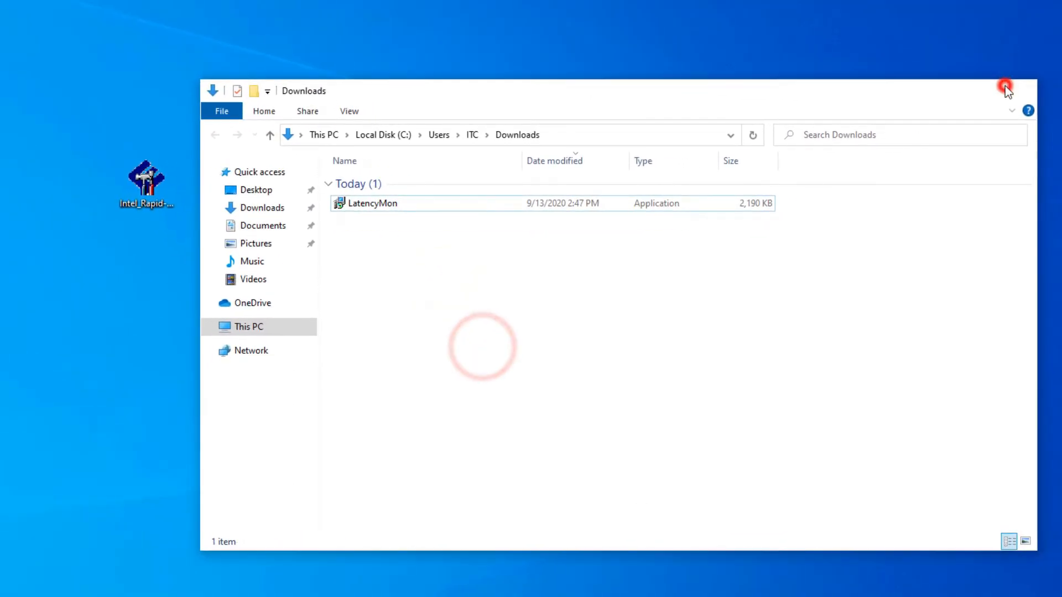
click(1025, 90)
Refresh the desktop, place the Intel_Rapid-Storage installer away from its edge, and open the installer
right_click(387, 150)
click(413, 192)
drag(139, 192, 382, 146)
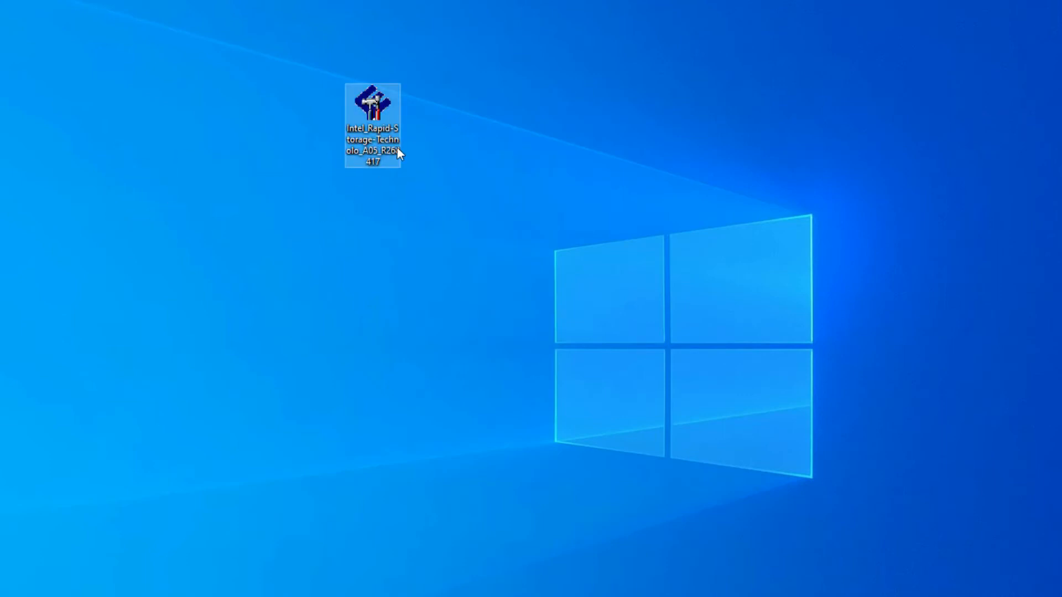
right_click(372, 112)
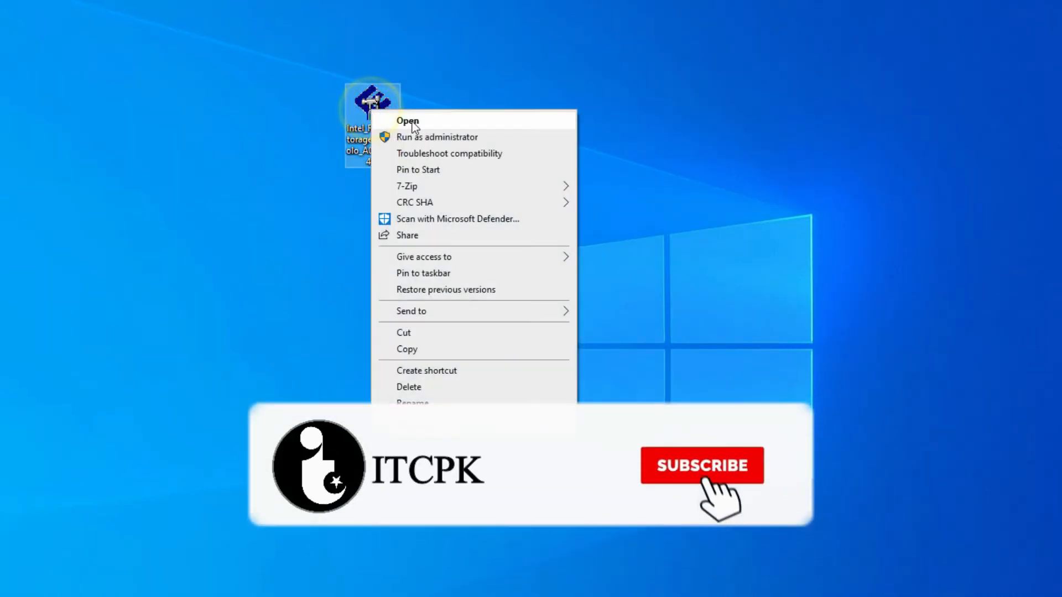
click(282, 116)
right_click(371, 110)
click(401, 120)
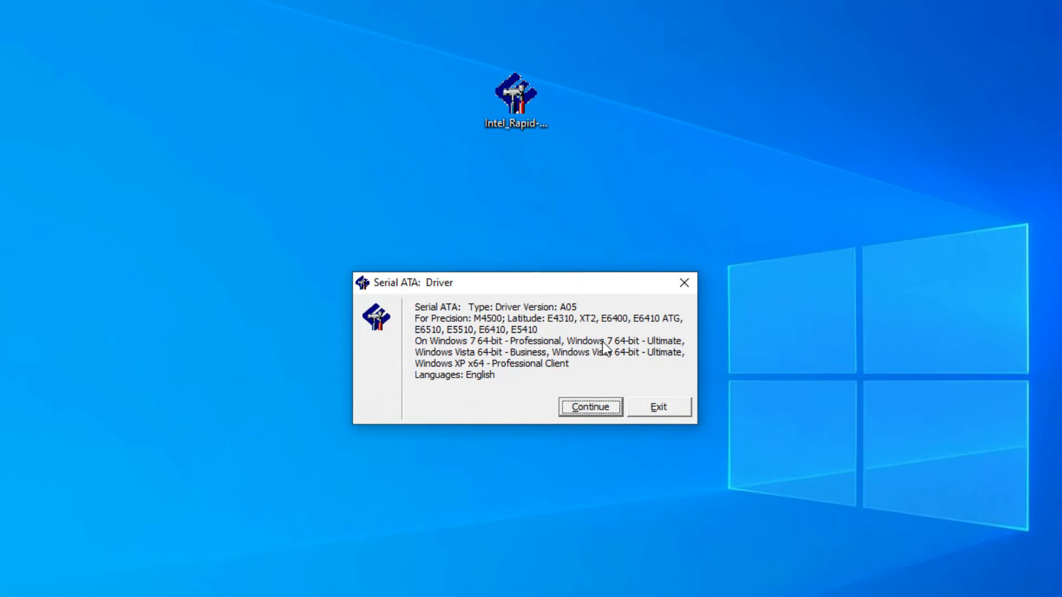
Continue the Serial ATA driver setup and unzip its files to C:\Dell\Drivers\JCNJP\, creating that folder
click(585, 407)
drag(452, 351, 533, 349)
click(545, 349)
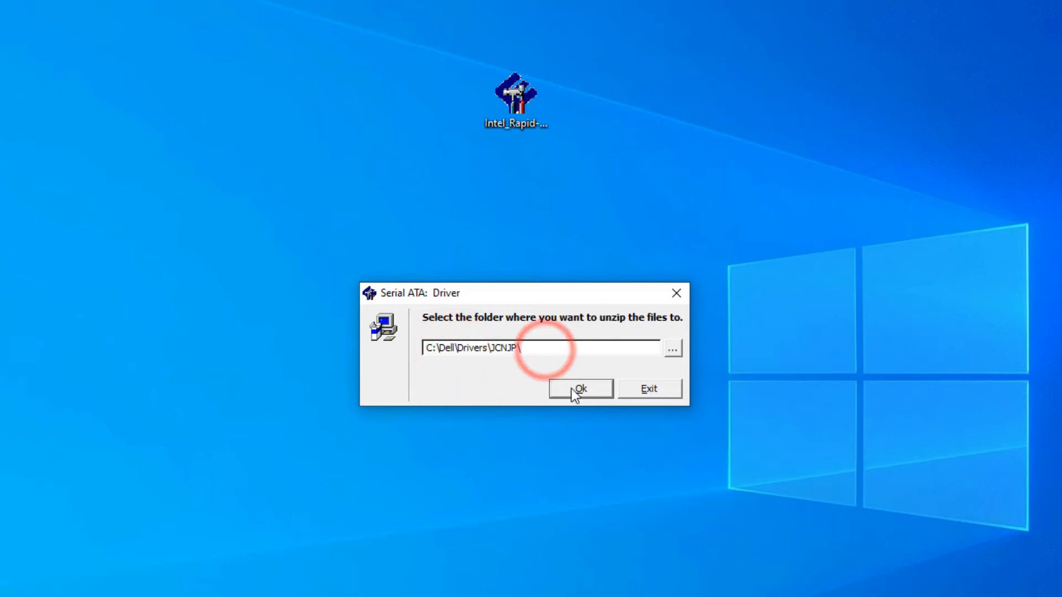
click(572, 385)
click(558, 388)
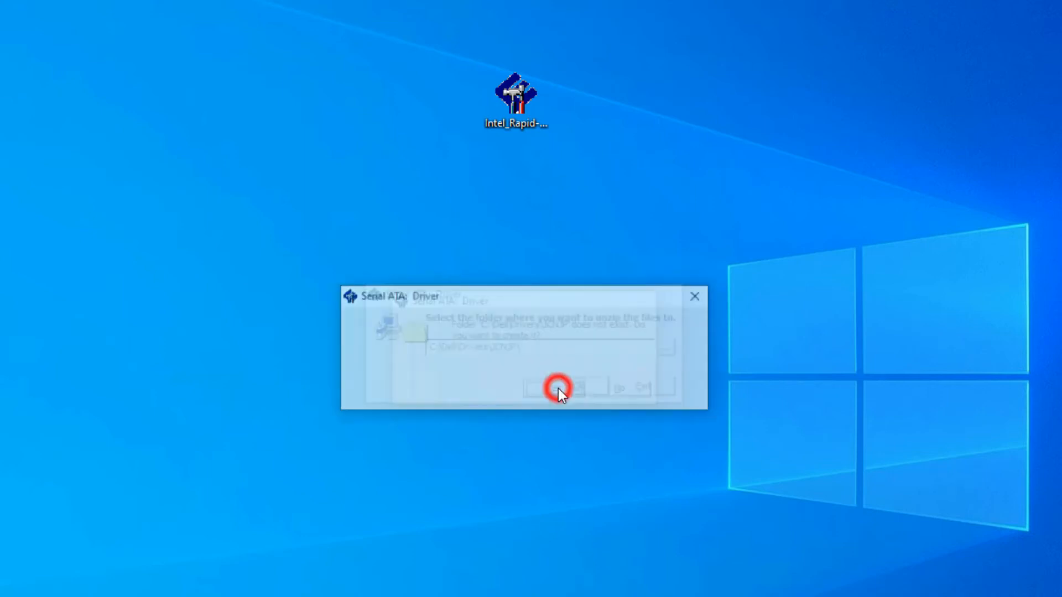
click(622, 392)
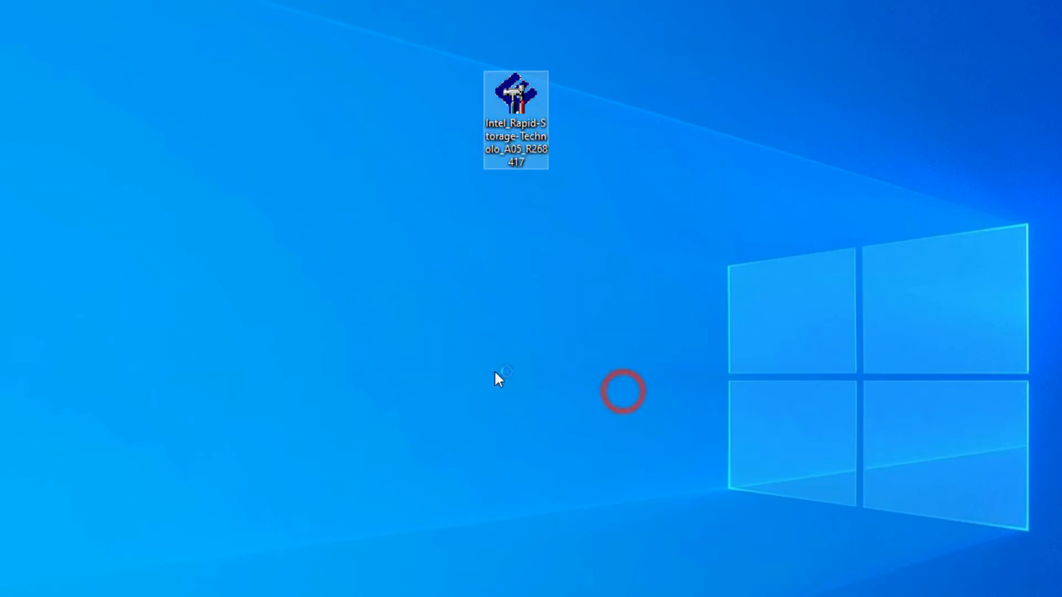
Reposition the JCNJP folder window, install the driver from the iaAHCI Setup Information file, and acknowledge the result
right_click(25, 140)
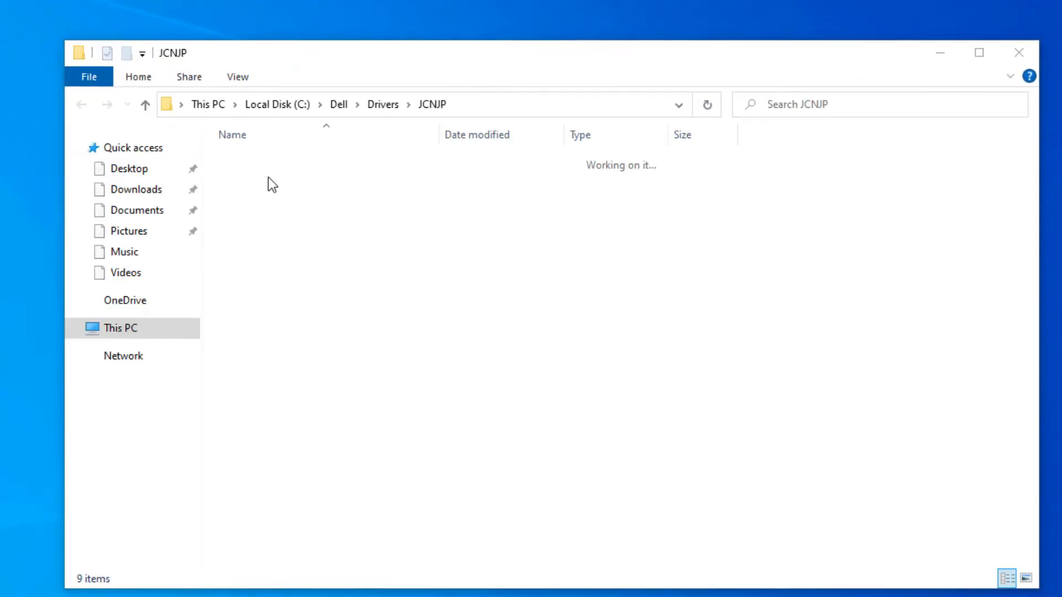
drag(521, 54, 353, 45)
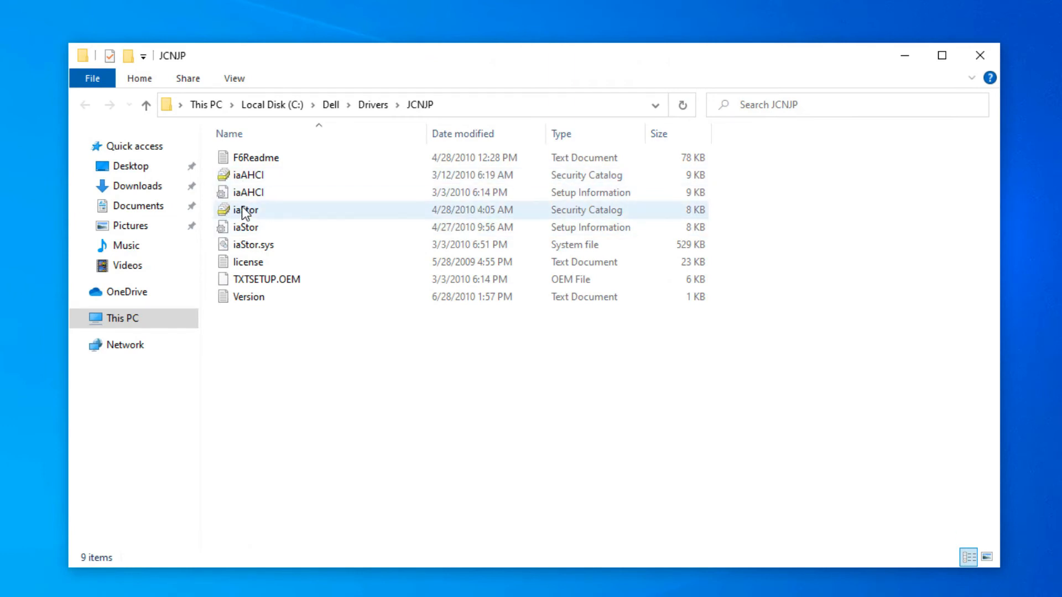
click(586, 191)
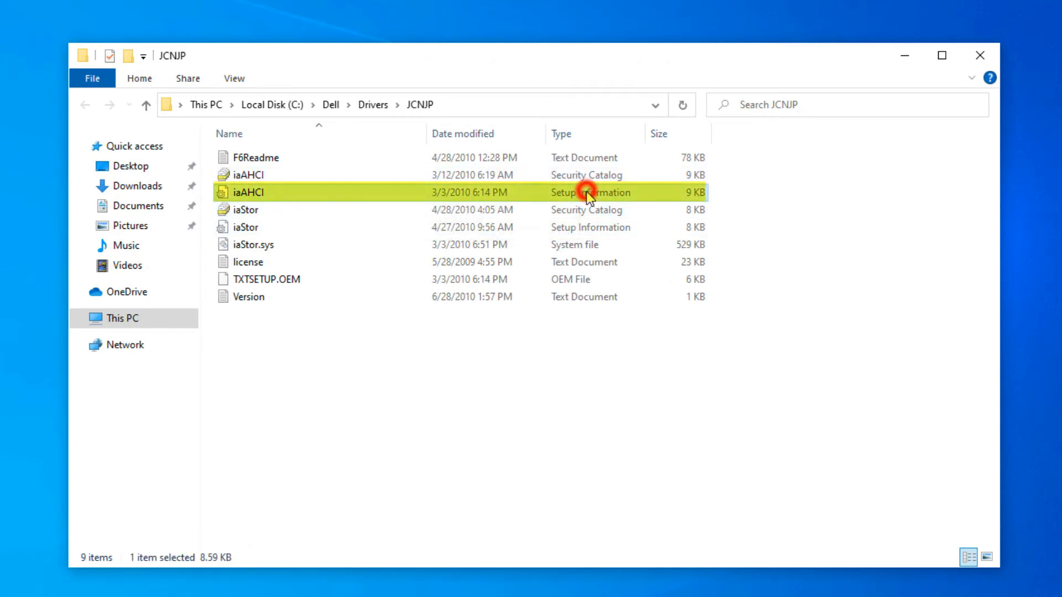
right_click(244, 192)
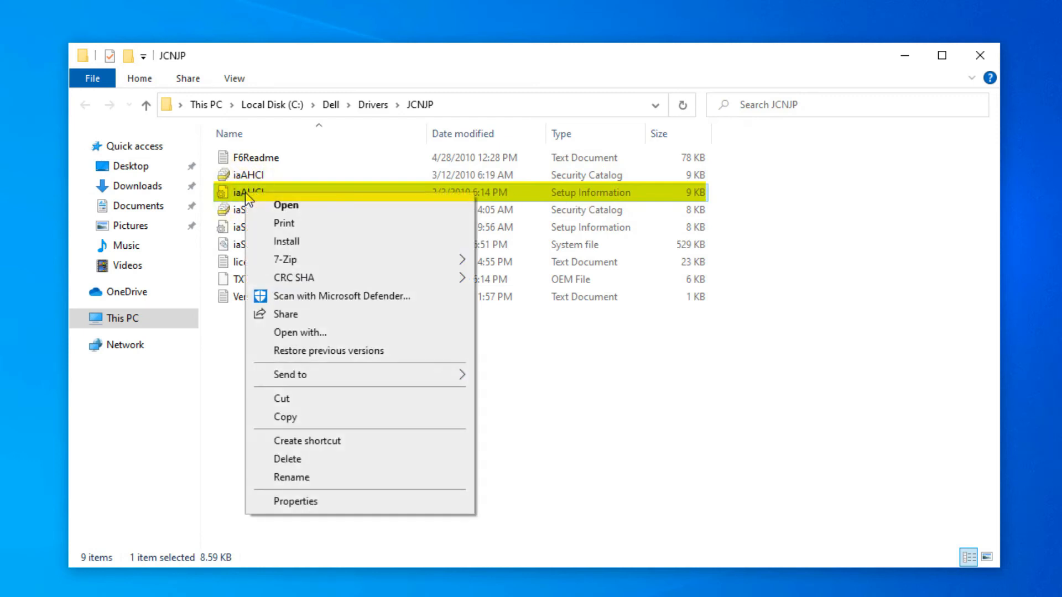
click(293, 241)
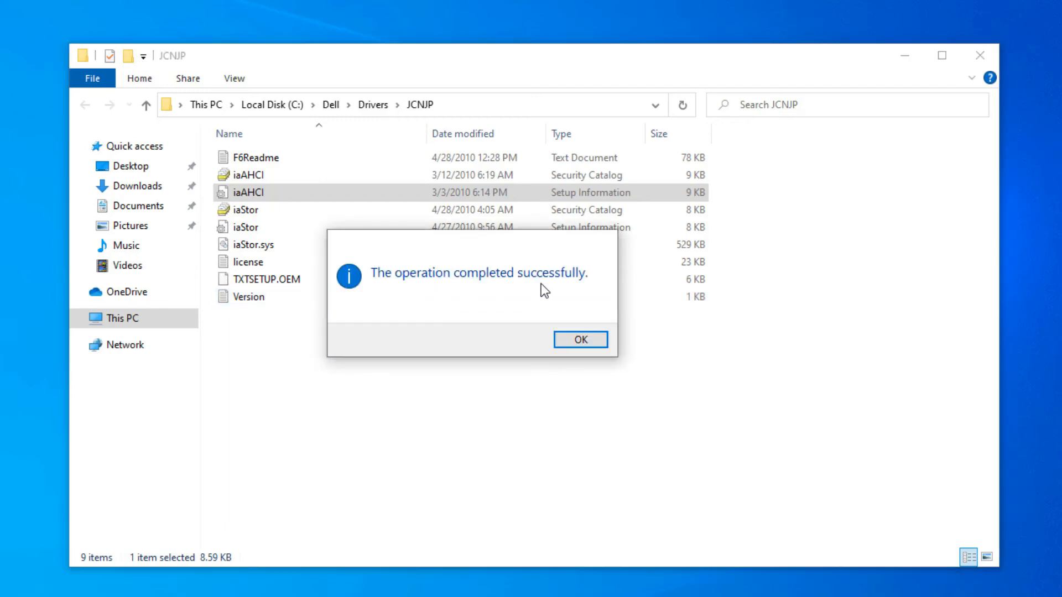
click(578, 340)
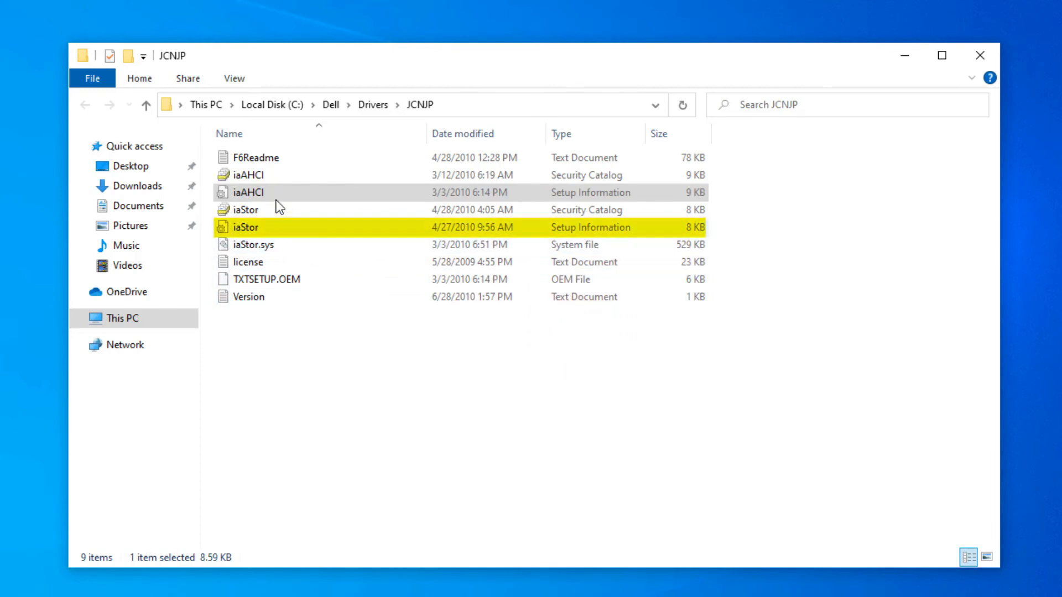
Install the driver from the iaStor Setup Information file and close the JCNJP folder window
click(249, 228)
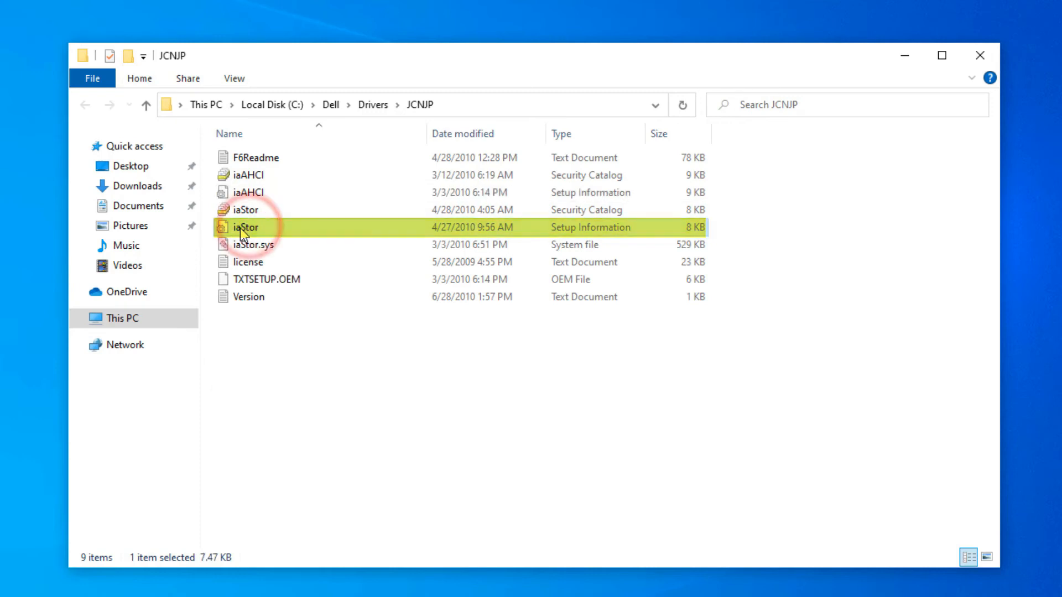
right_click(240, 224)
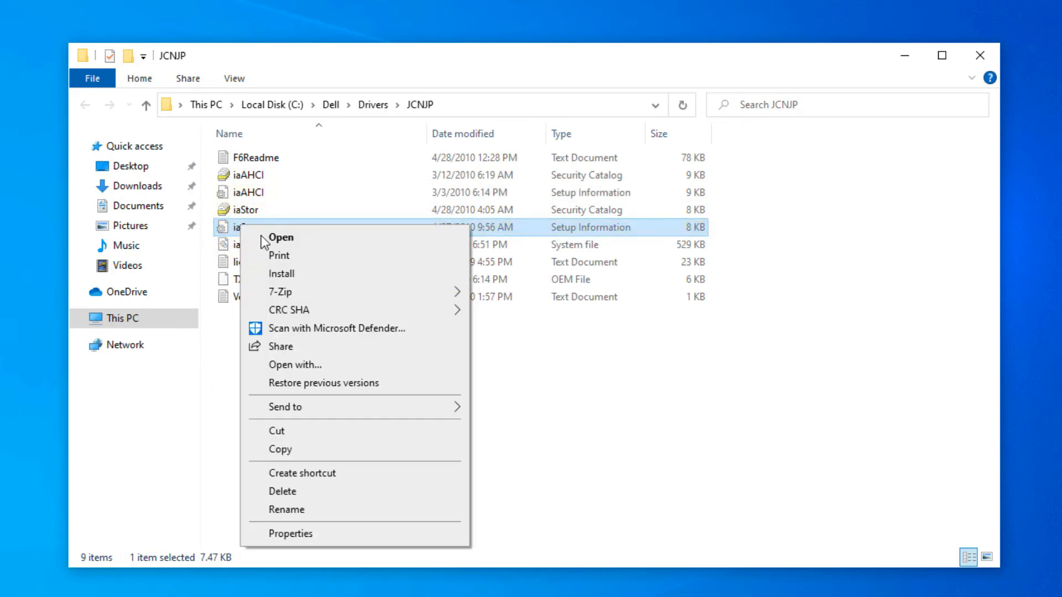
click(287, 276)
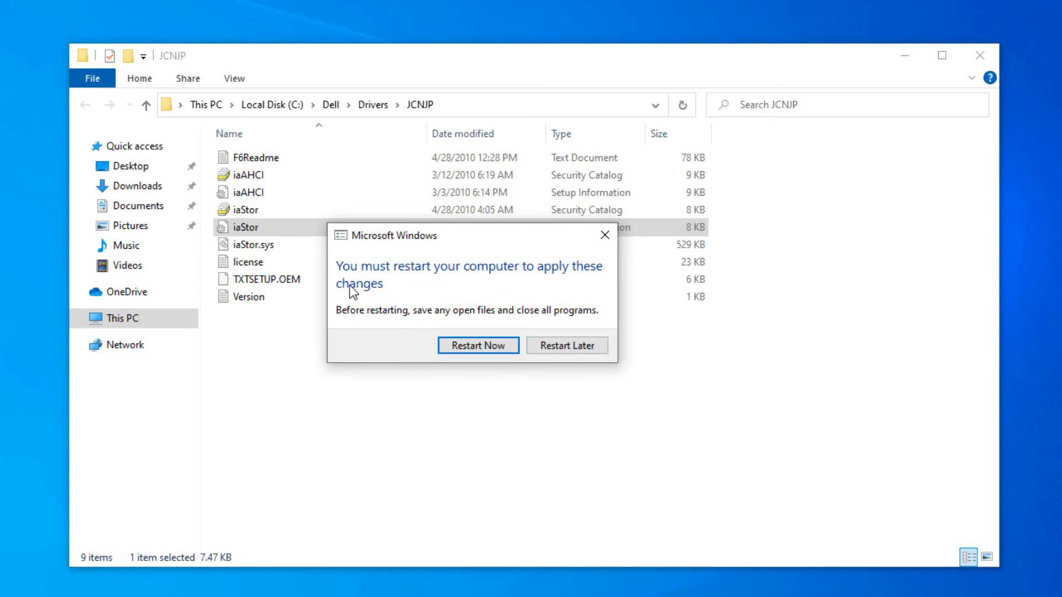
click(979, 55)
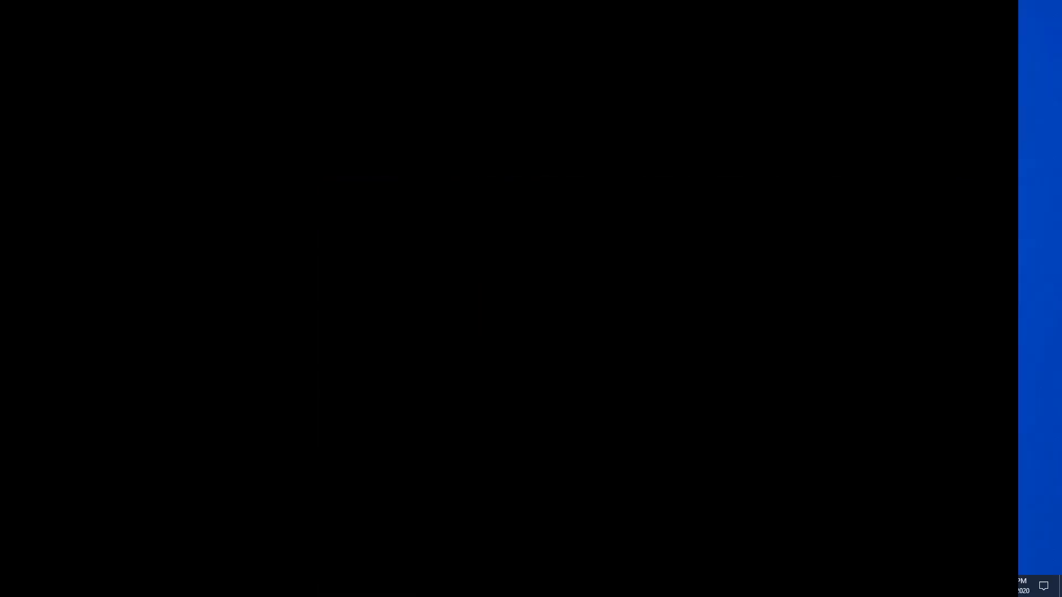
right_click(713, 237)
click(737, 270)
drag(536, 149, 1005, 47)
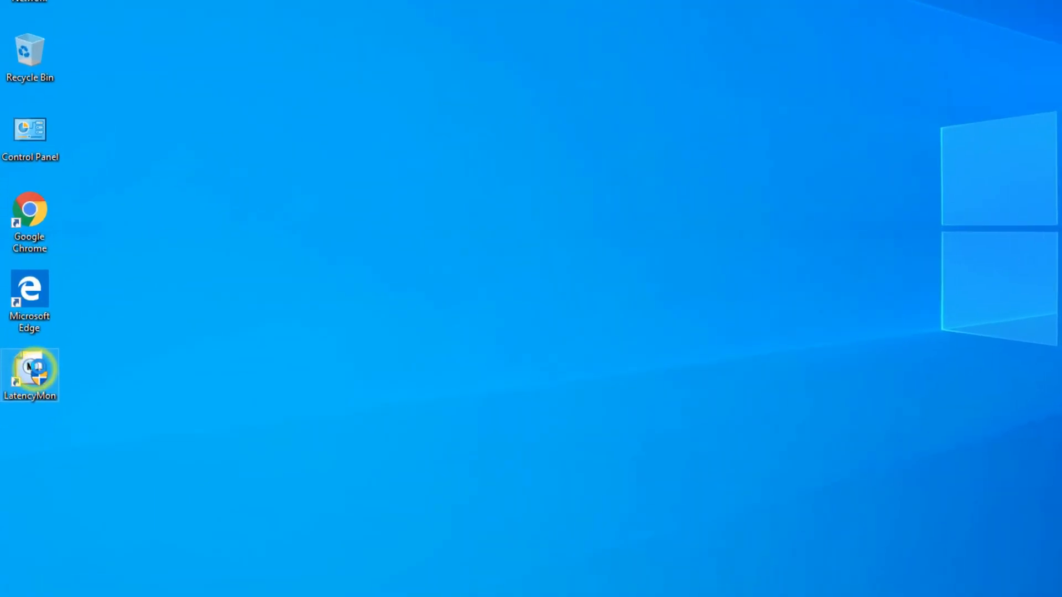
Launch LatencyMon from the desktop and start analyzing the system's latency
right_click(26, 403)
click(141, 99)
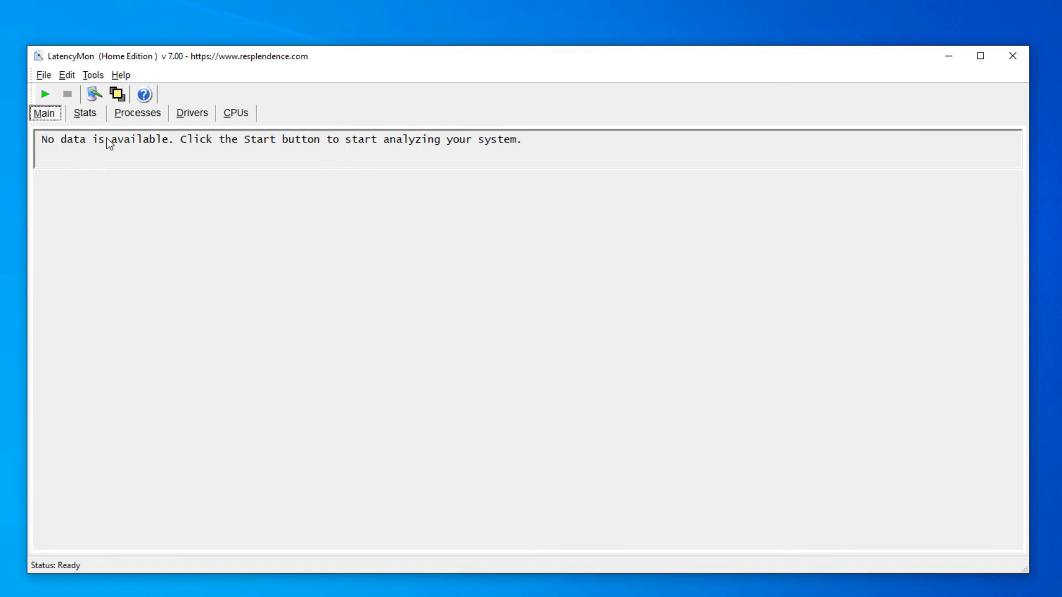
click(45, 94)
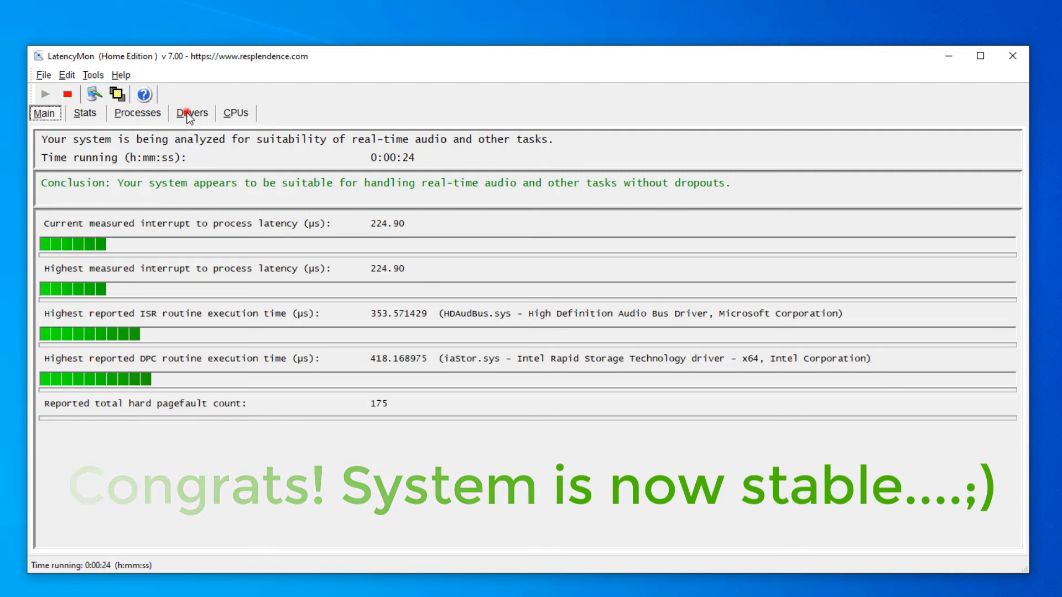
Check the per-driver execution times in LatencyMon, and return to the overall latency summary
click(188, 114)
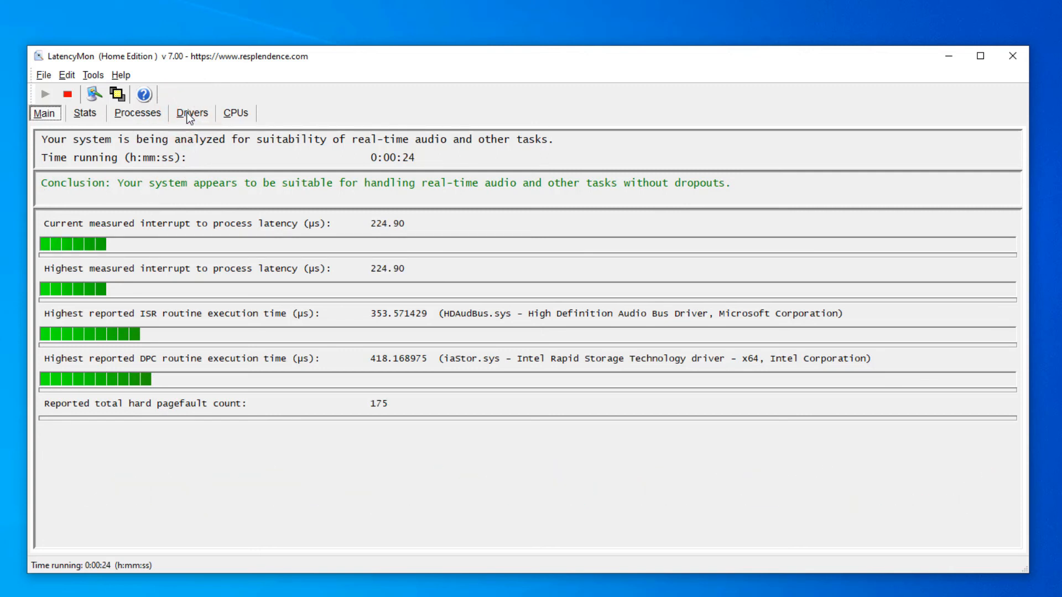
click(187, 113)
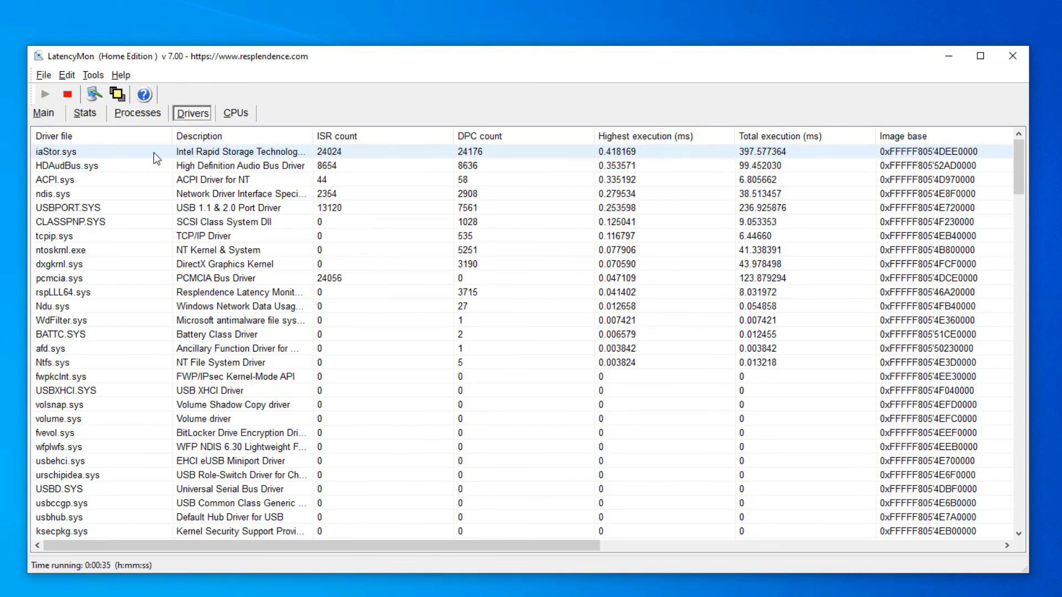
click(45, 114)
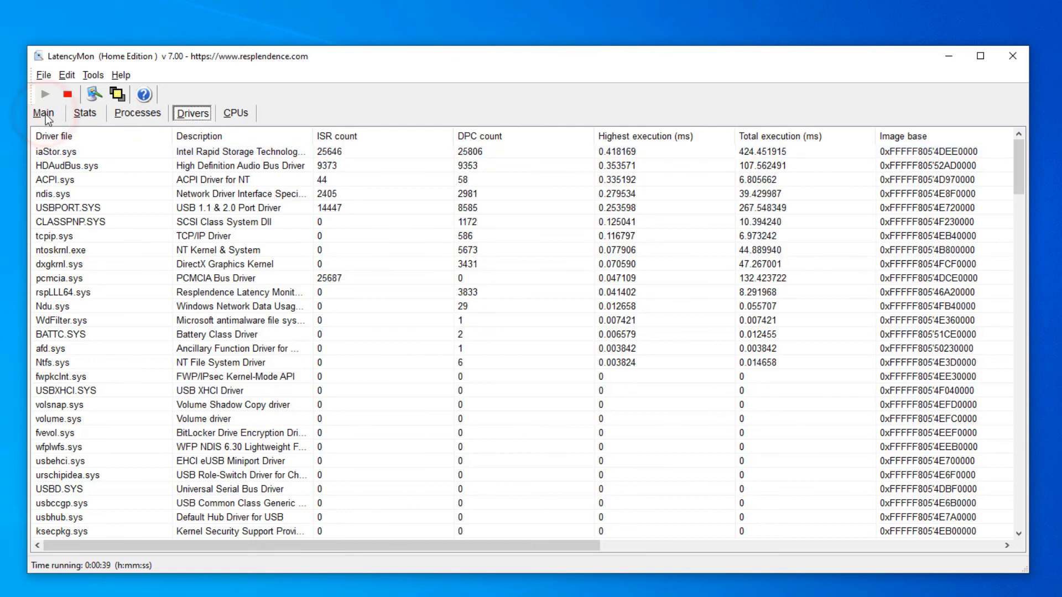
click(45, 114)
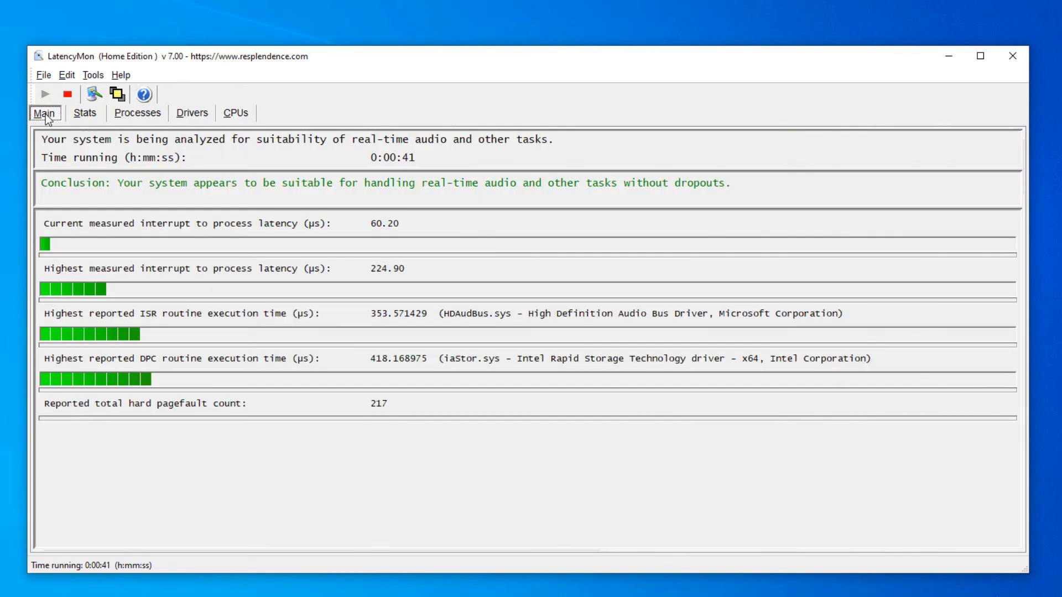